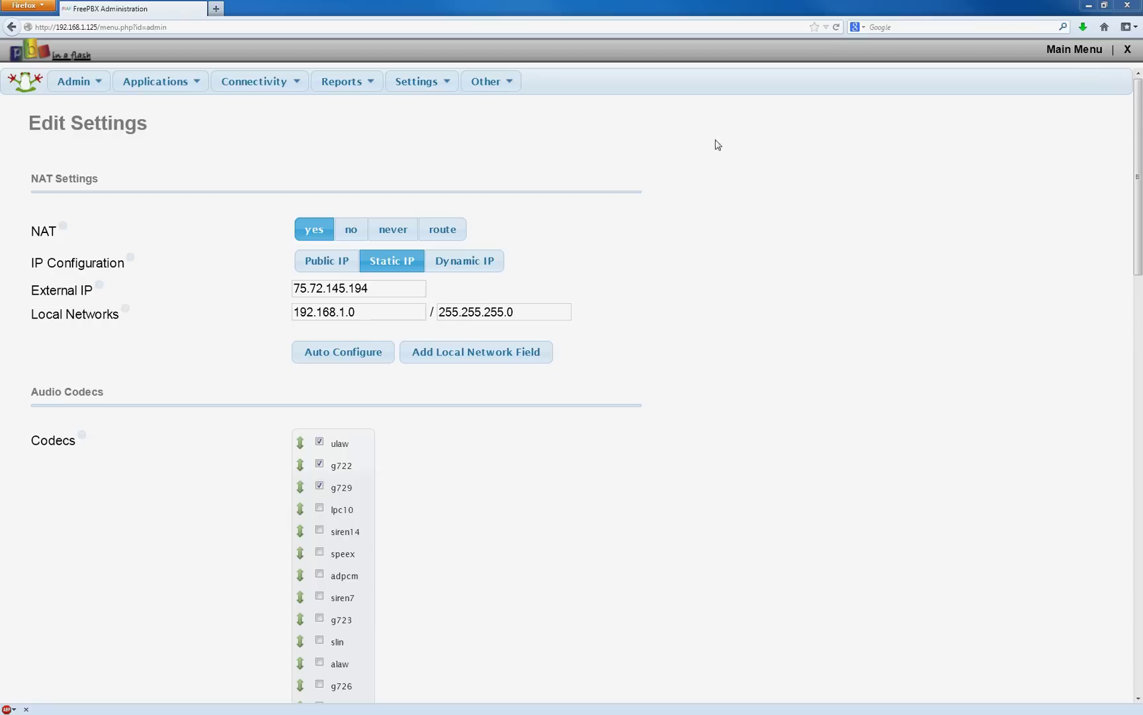
Start a new Generic SIP Device extension with User Extension 202.
mouse_move(176, 78)
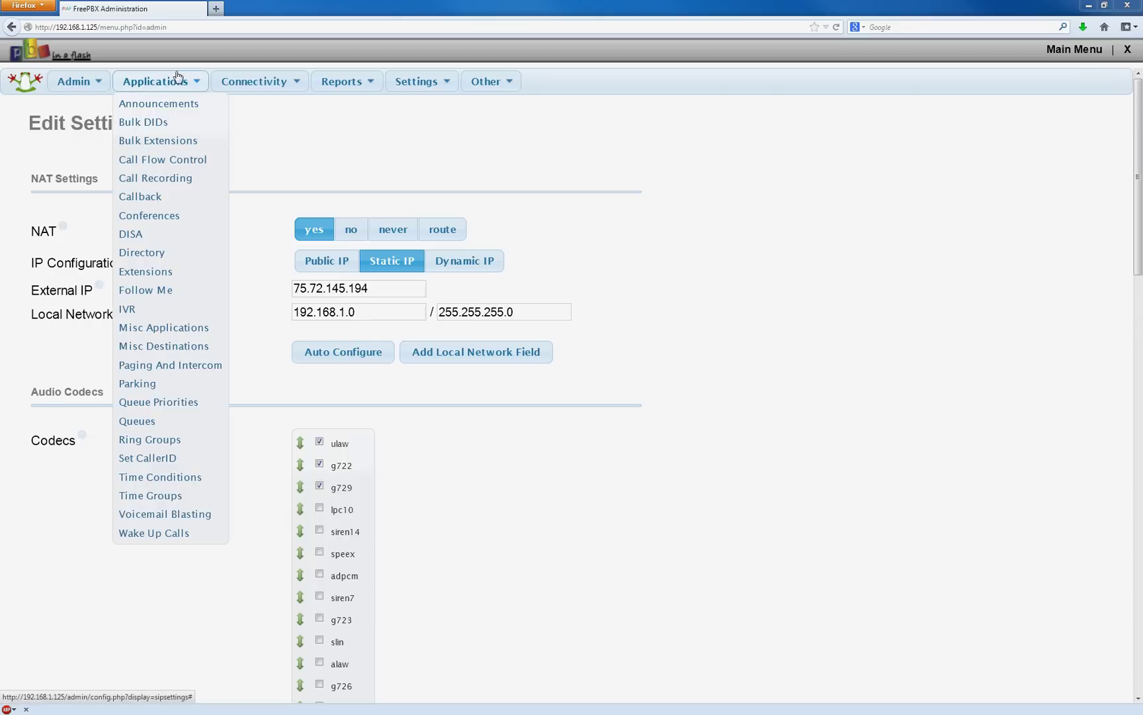
click(152, 275)
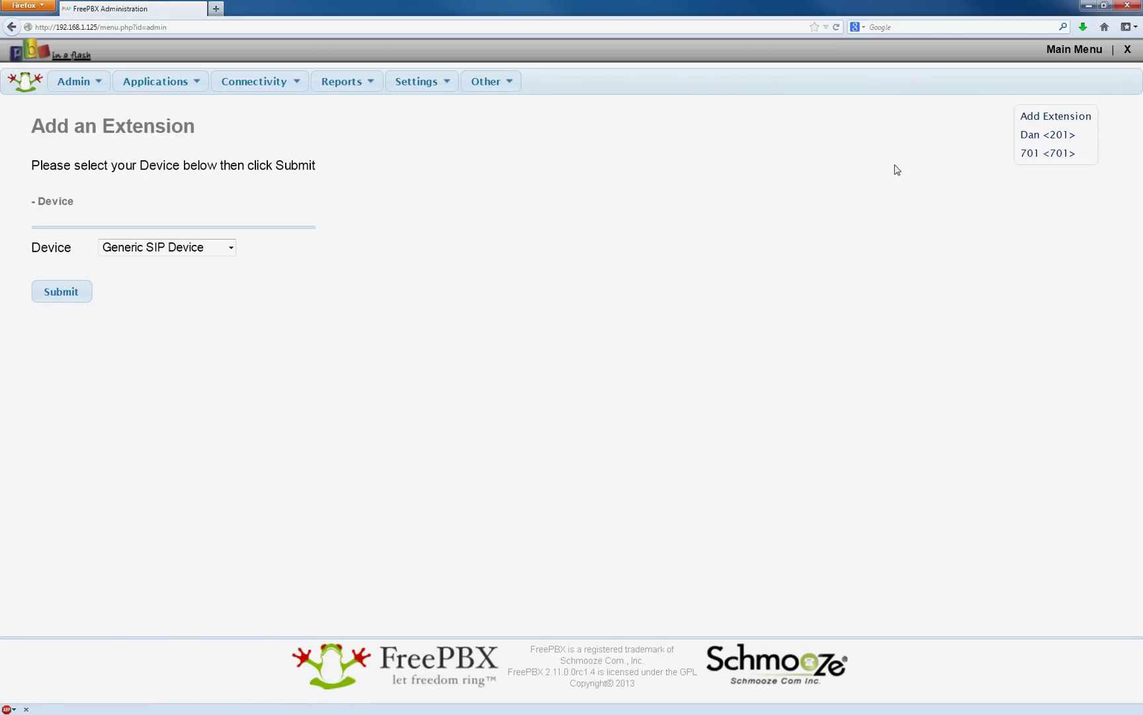
click(84, 296)
click(240, 244)
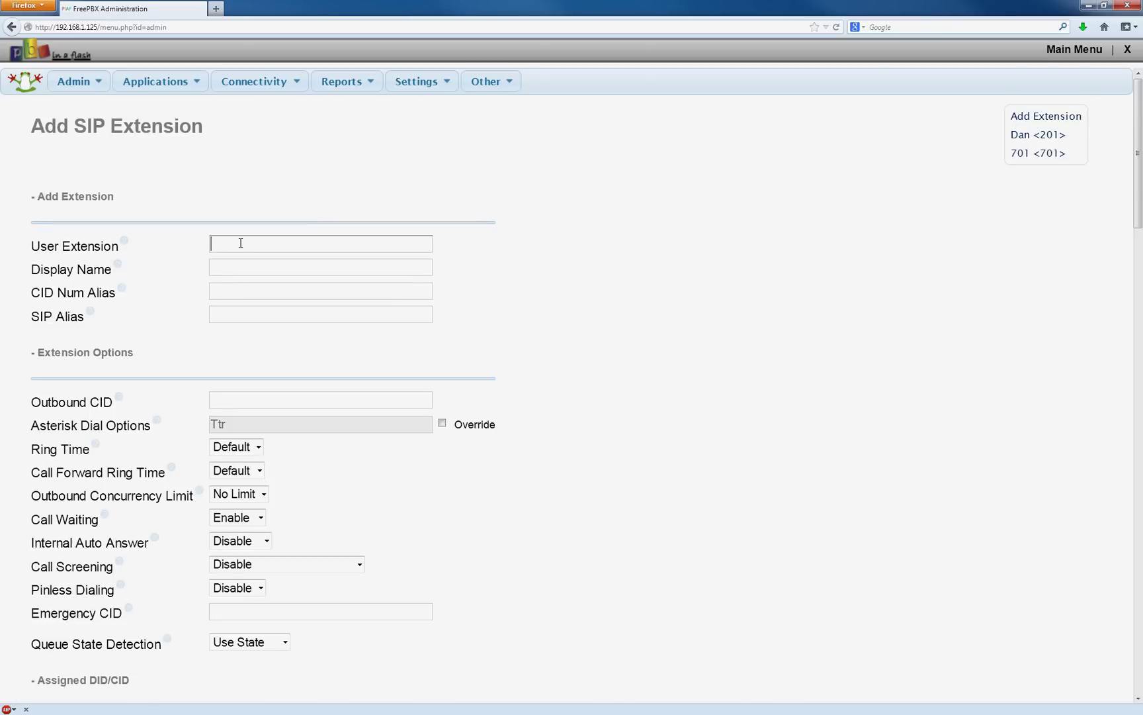
text(202)
key(Tab)
Fill Display Name, CID Num Alias and SIP Alias from the remembered entries.
text(J)
key(Down)
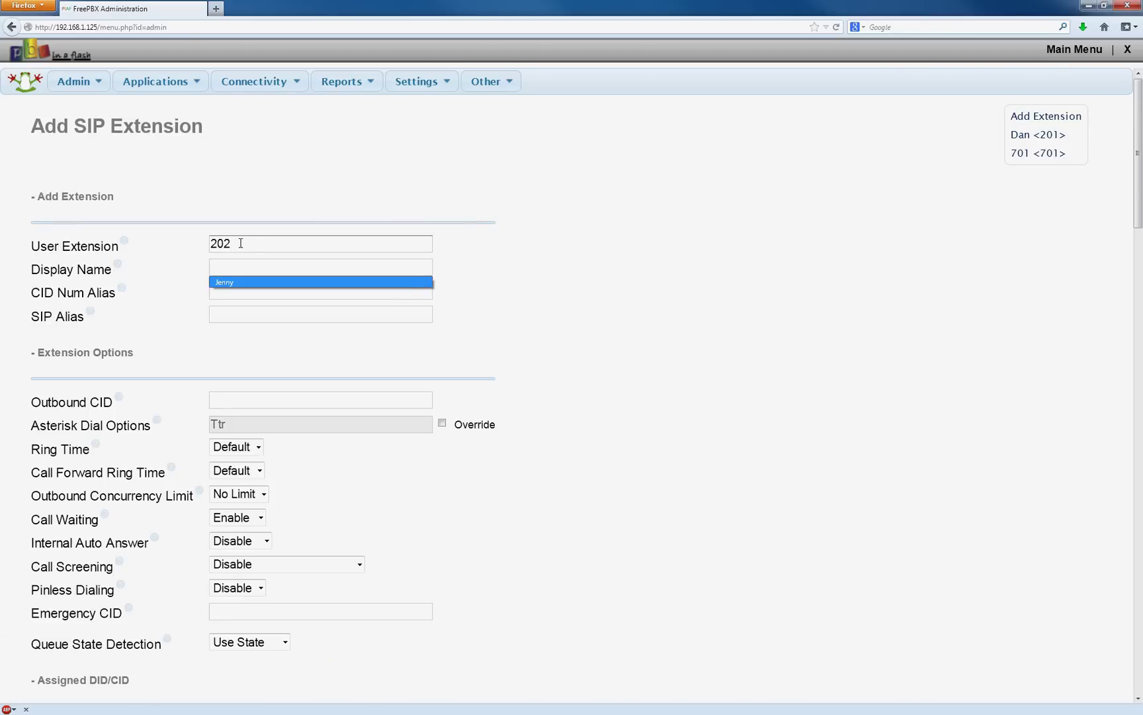
key(Return)
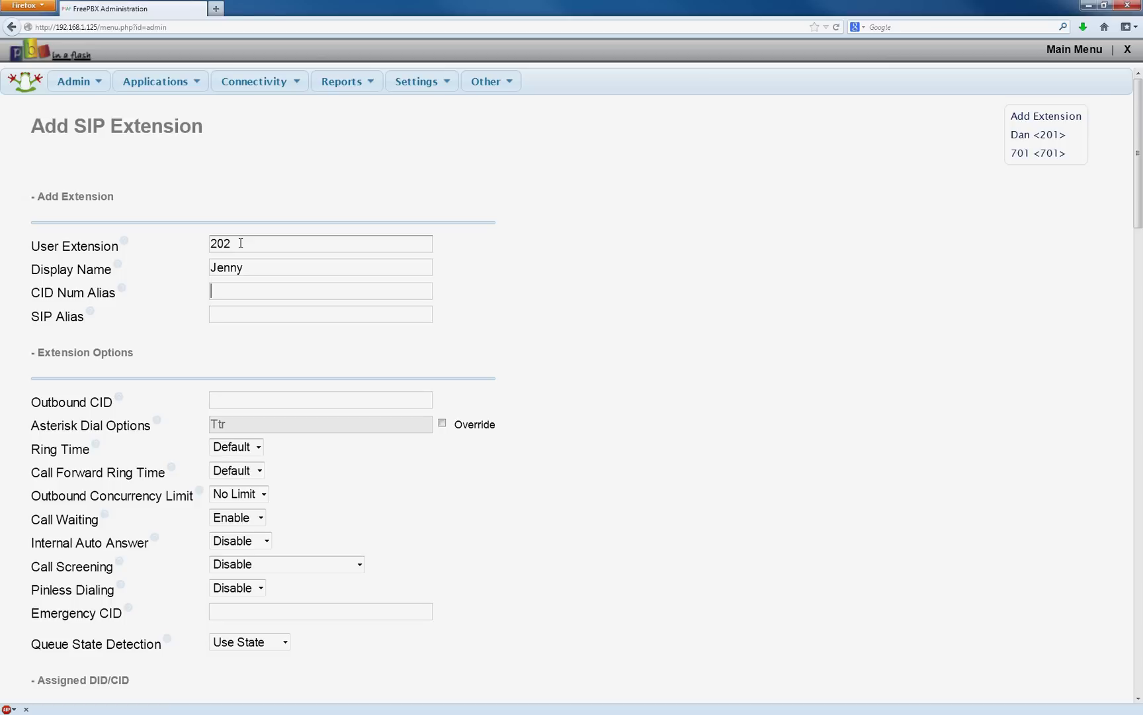
key(Down)
key(Return)
key(Down)
key(Return)
Copy the CID Num Alias number into the Outbound CID field.
drag(316, 290, 184, 294)
key(ctrl+c)
click(309, 400)
key(ctrl+v)
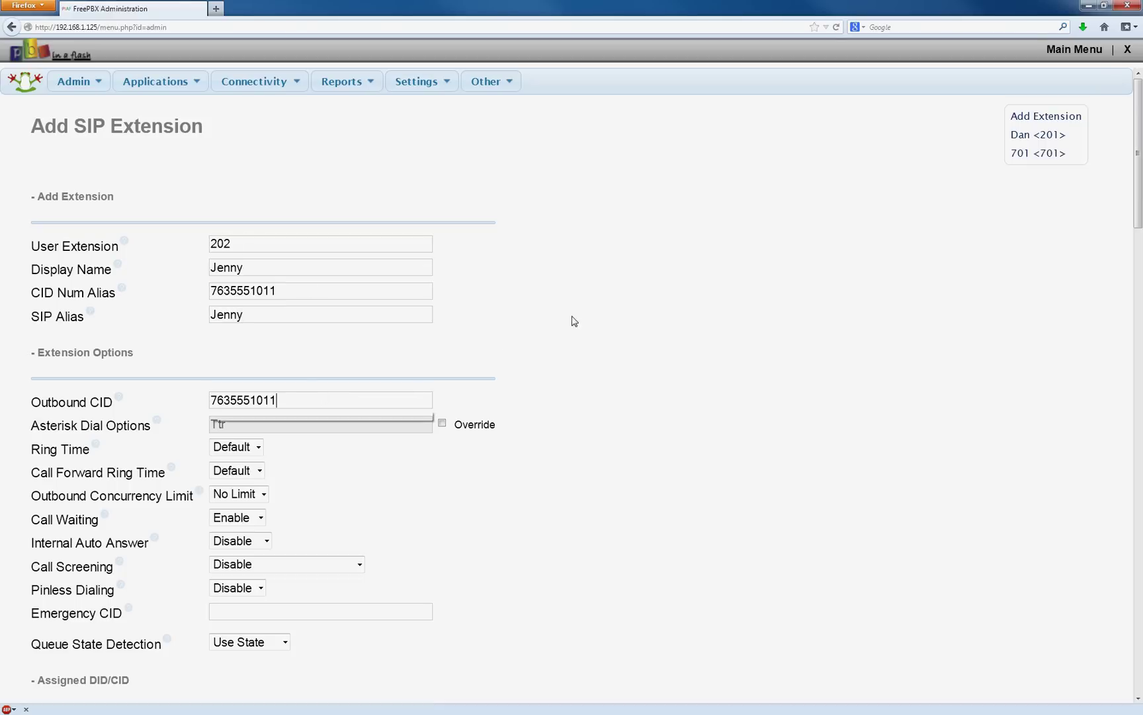
Replace the default secret with the suggested custom secret.
scroll(639, 304, down, 6)
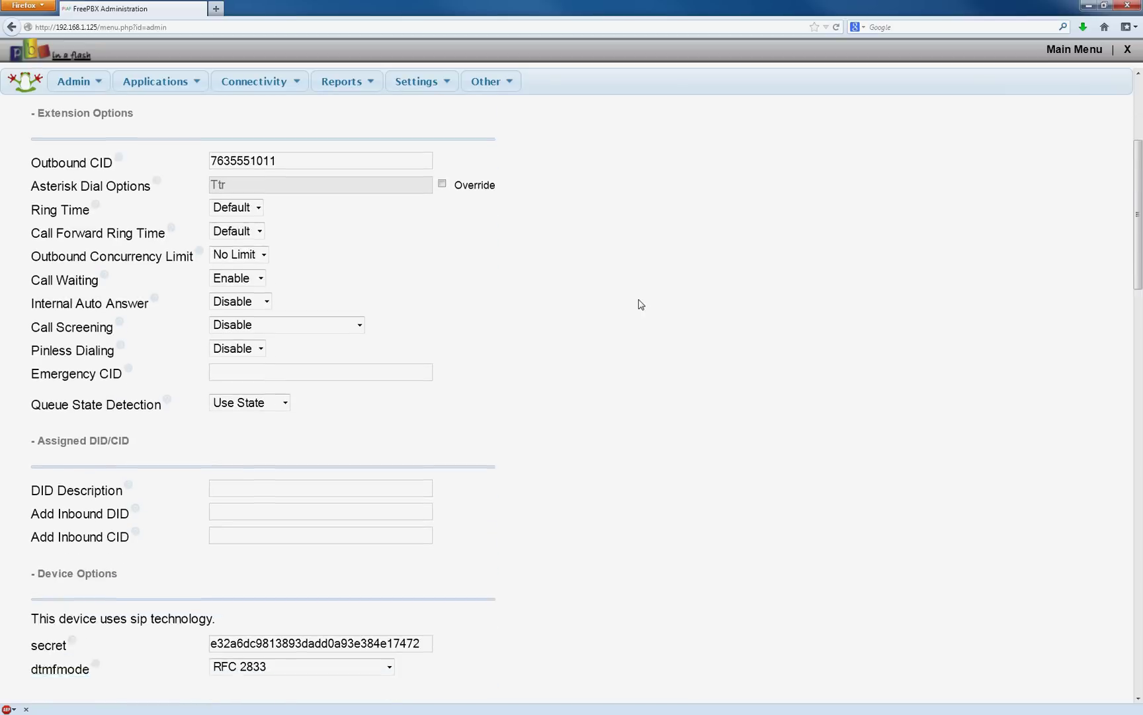
scroll(434, 473, down, 4)
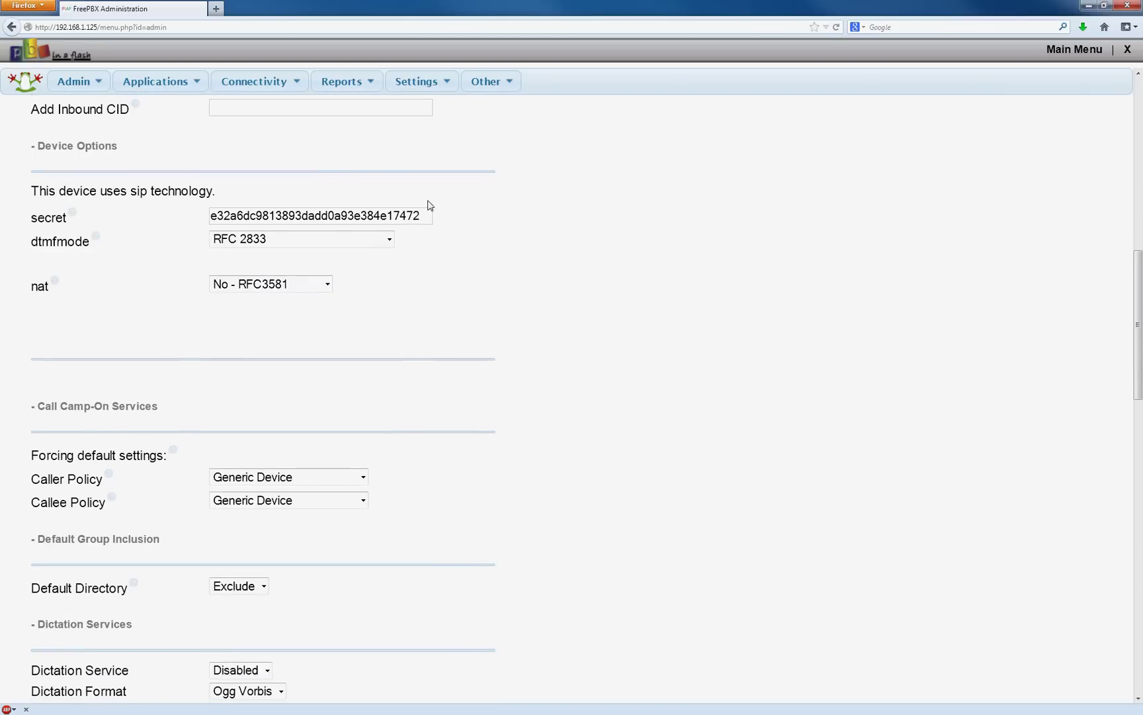
drag(428, 216, 17, 222)
text(Butt)
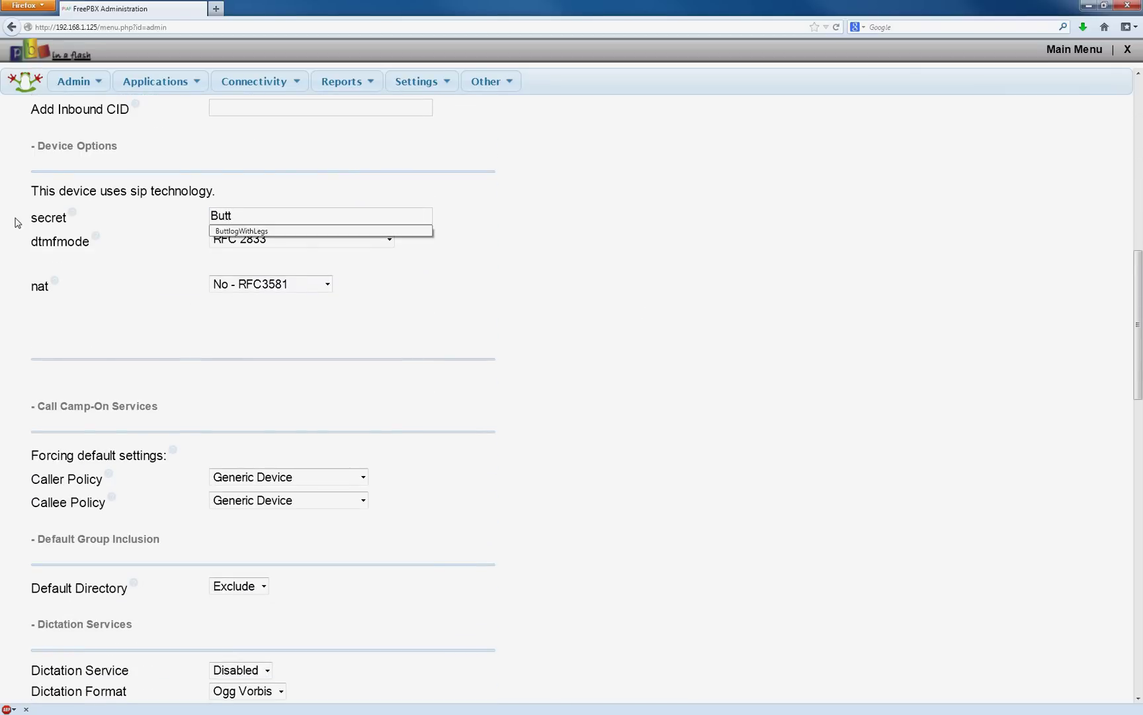
key(Down)
key(Return)
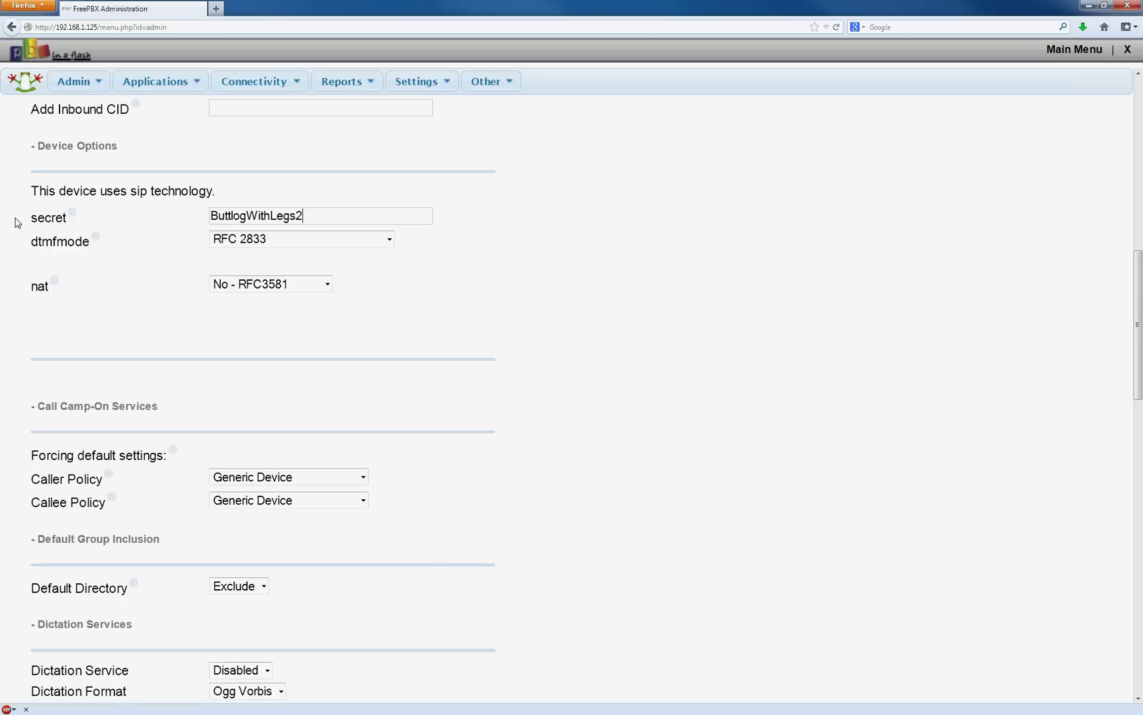
scroll(611, 255, down, 15)
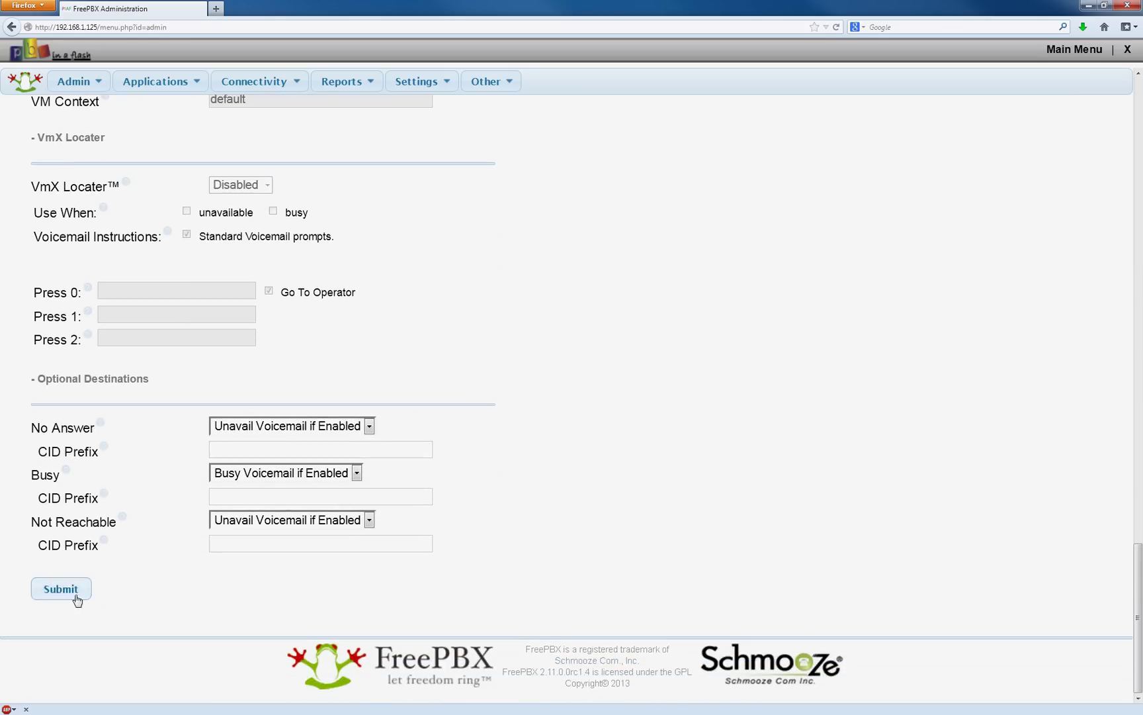
Save extension 202, apply the configuration, and reopen the extension for editing.
click(75, 597)
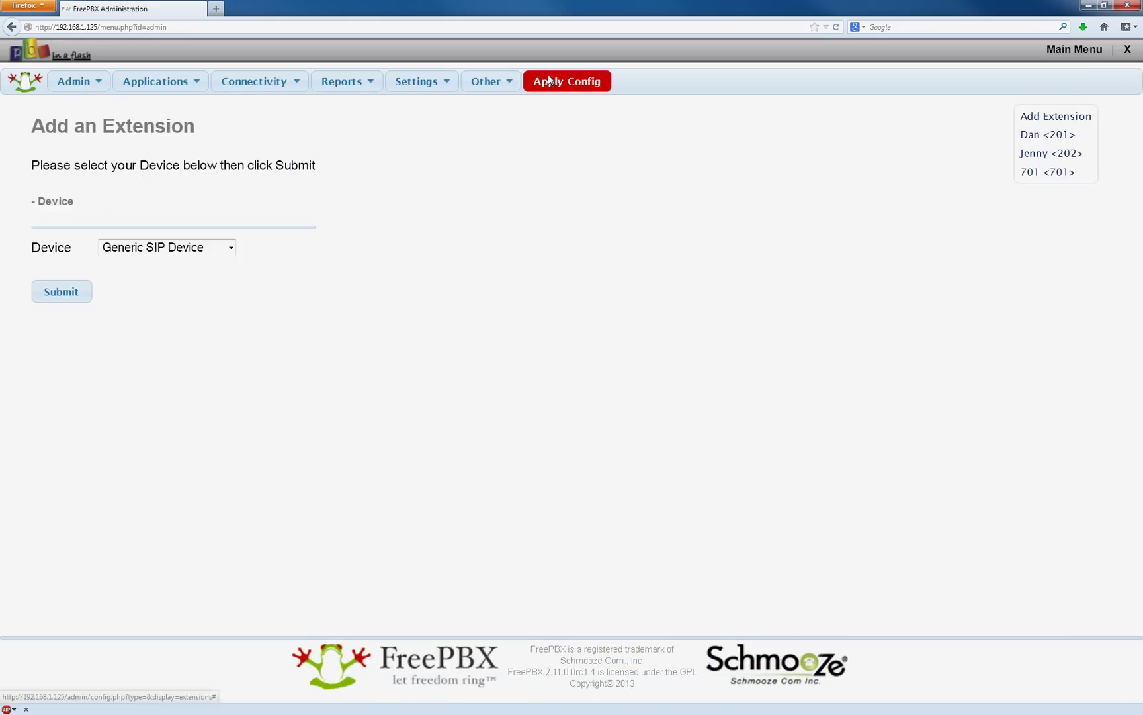
click(566, 84)
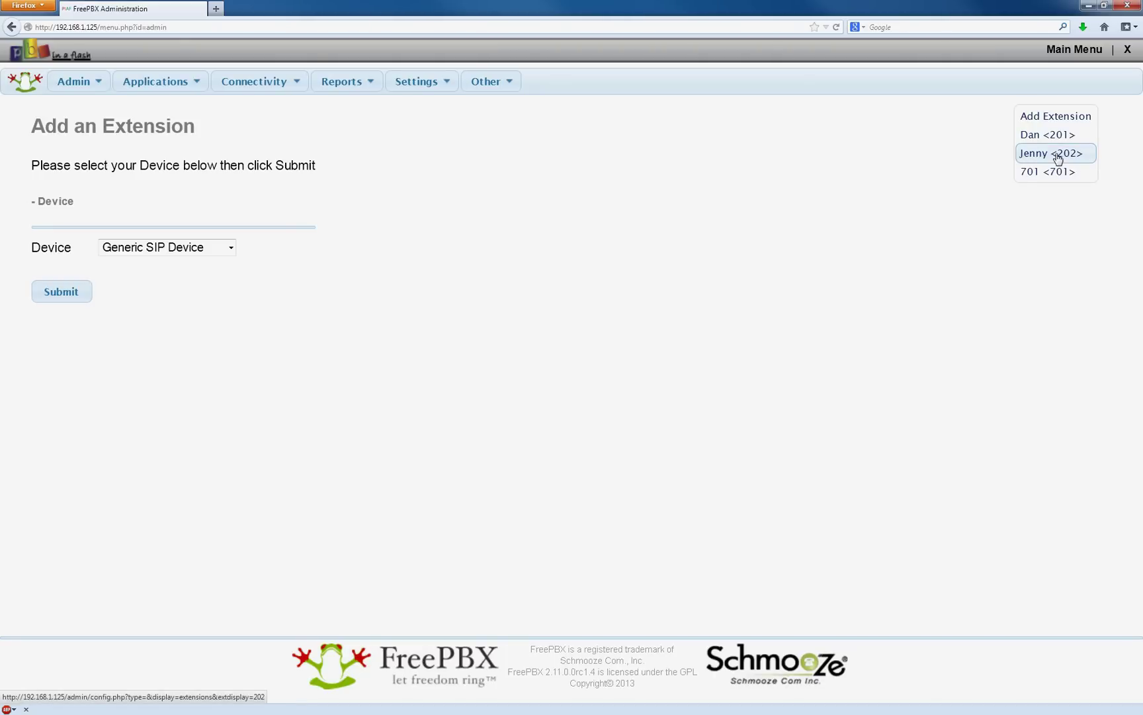
click(1046, 153)
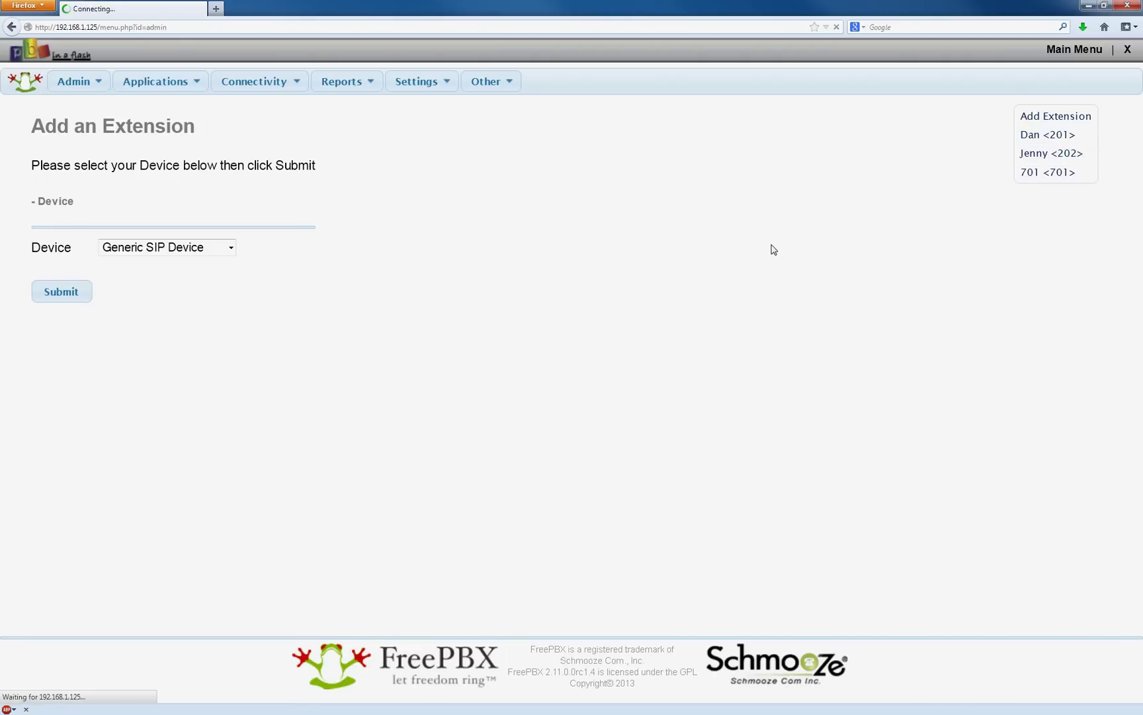
Set qualify to no and qualifyfreq to 30, then submit and apply again.
scroll(627, 323, down, 12)
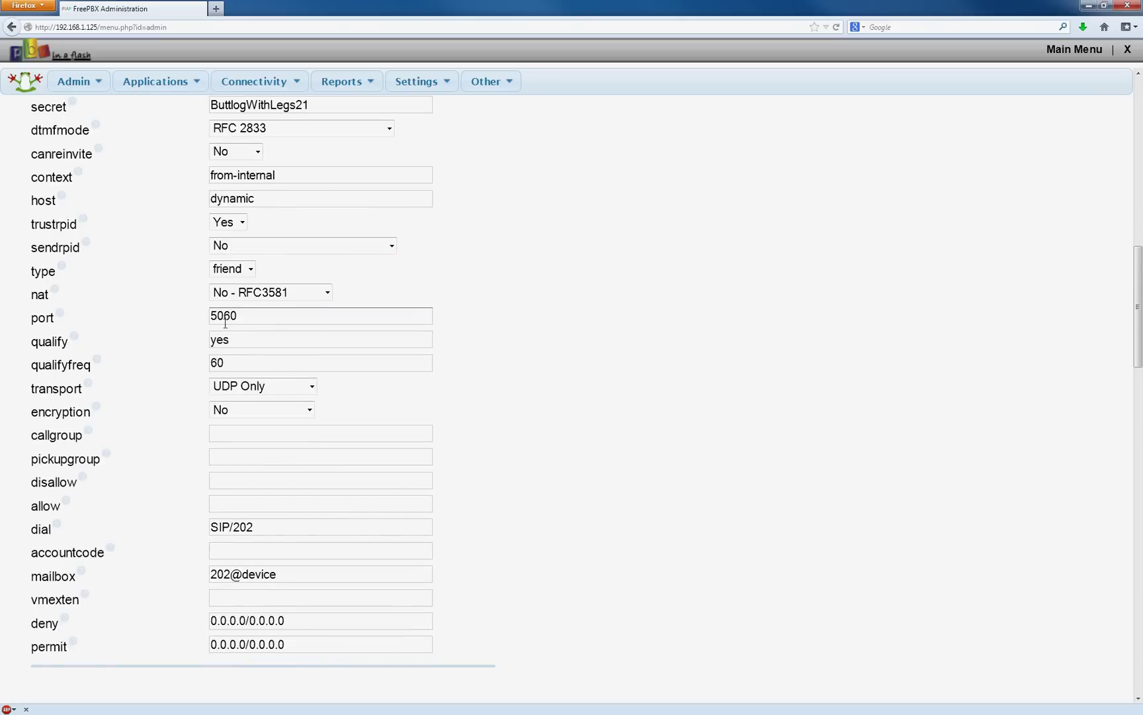
drag(276, 339, 51, 317)
text(no)
key(Tab)
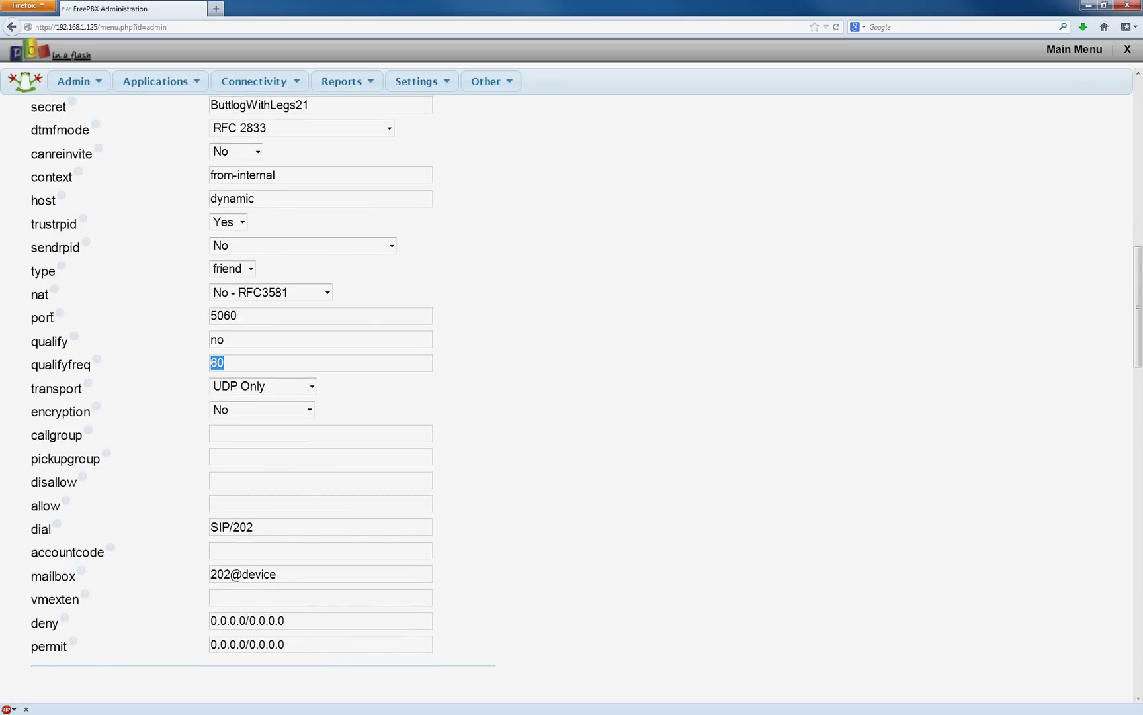
key(BackSpace)
text(30)
key(Tab)
click(649, 415)
scroll(634, 409, down, 15)
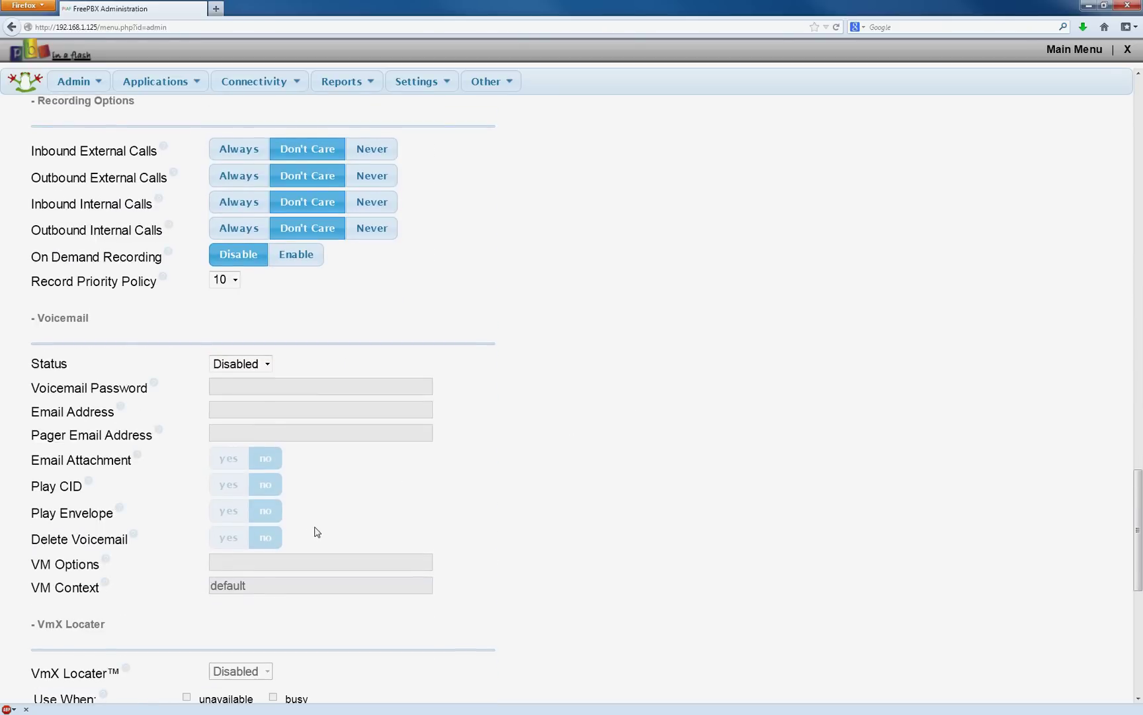
scroll(265, 536, down, 8)
click(45, 587)
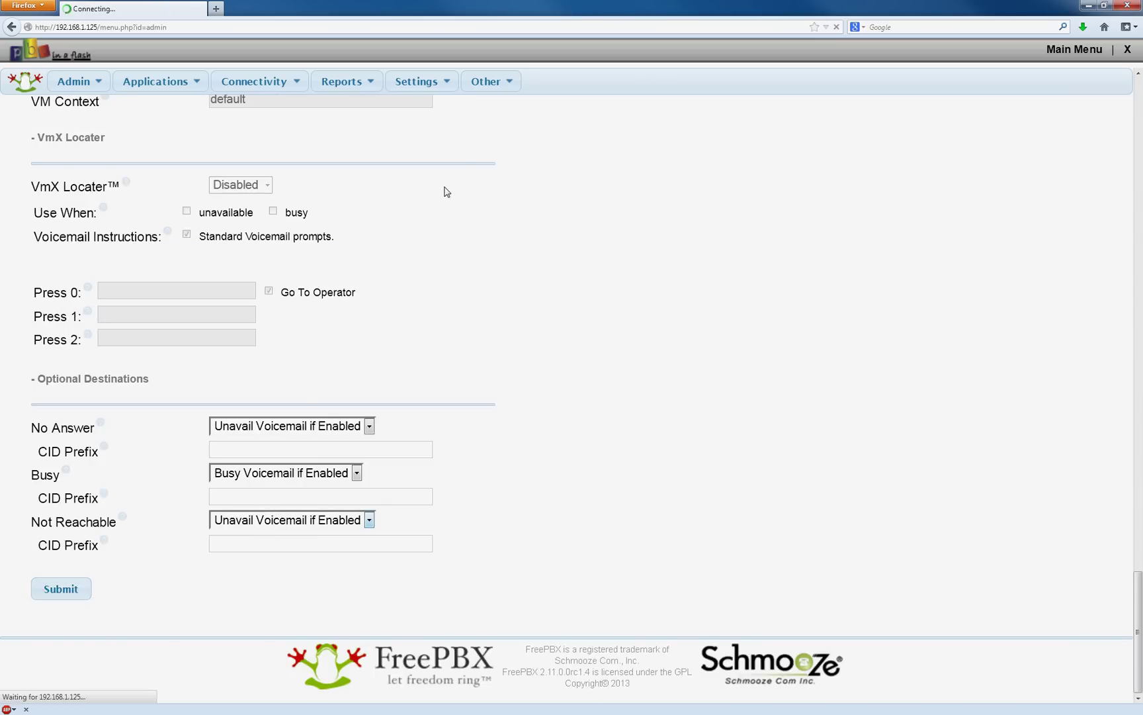
click(594, 79)
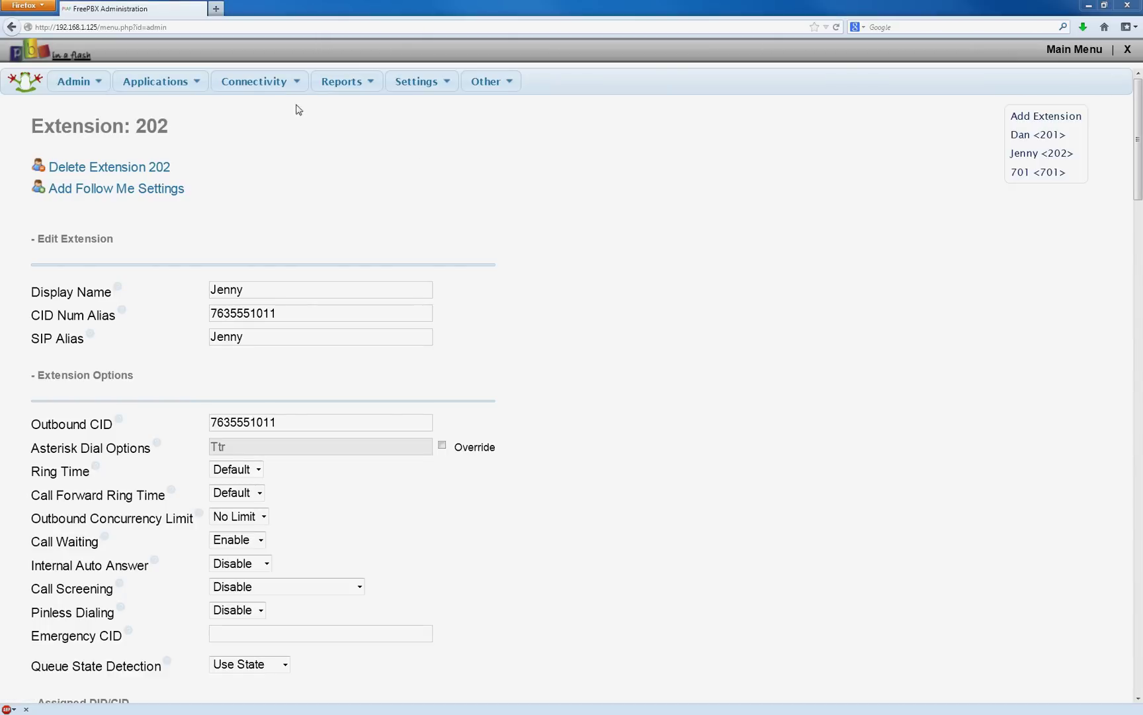
In the Google Voice module, enter the second account's username and saved password.
click(270, 85)
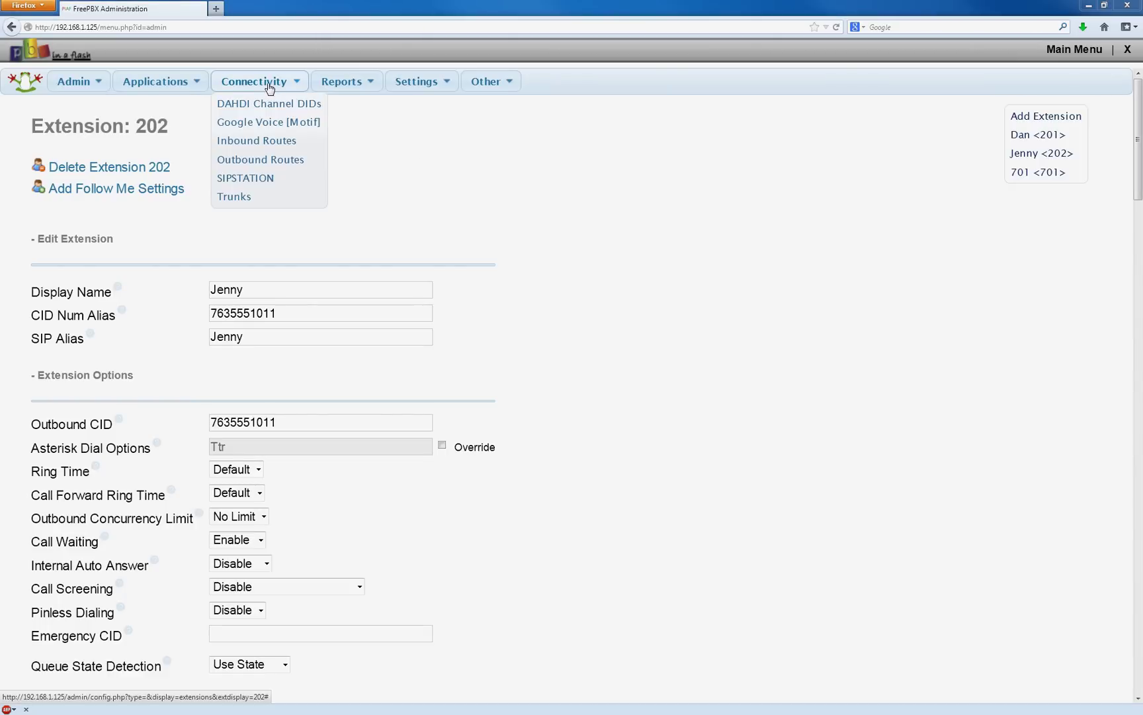
click(280, 122)
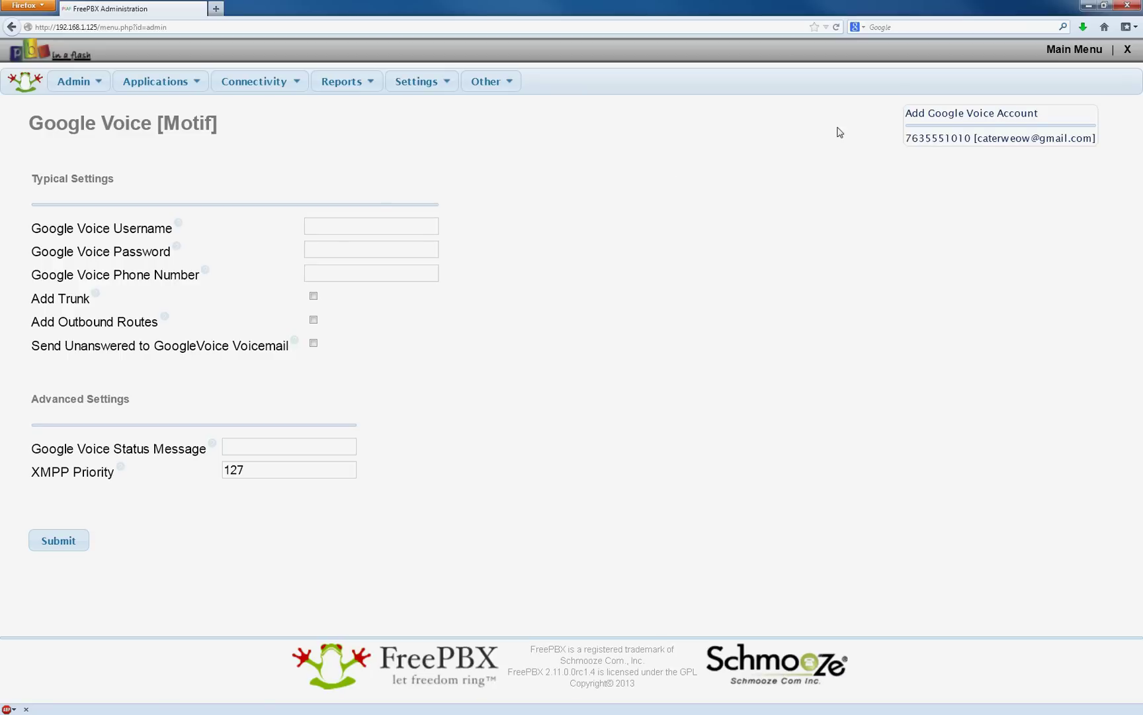
click(372, 231)
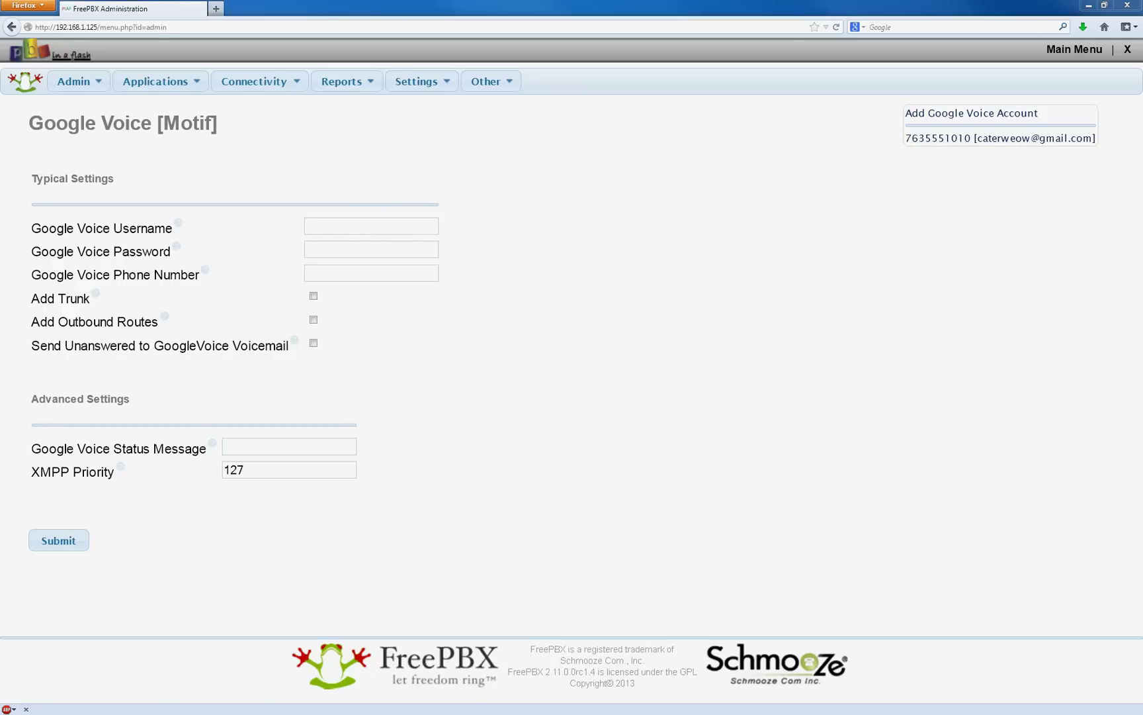
click(375, 228)
click(341, 251)
key(ctrl+v)
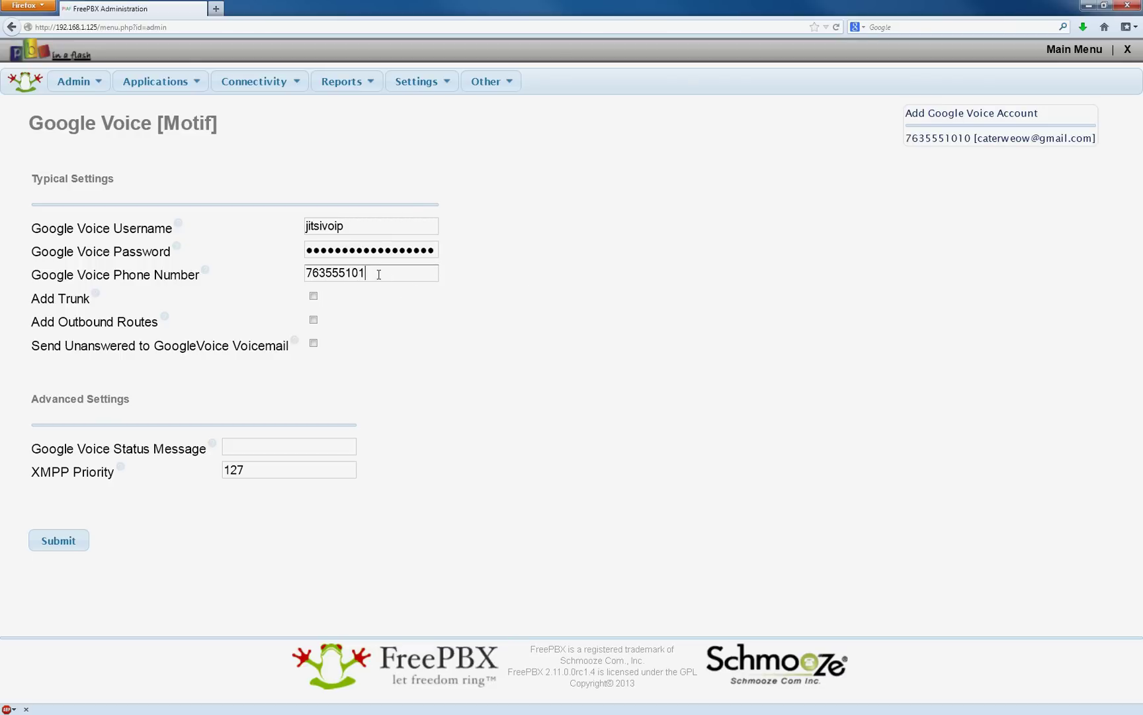
Enable Add Trunk, Add Outbound Routes and unanswered-to-voicemail, then submit and apply.
click(314, 296)
click(313, 320)
click(313, 343)
click(73, 537)
click(554, 90)
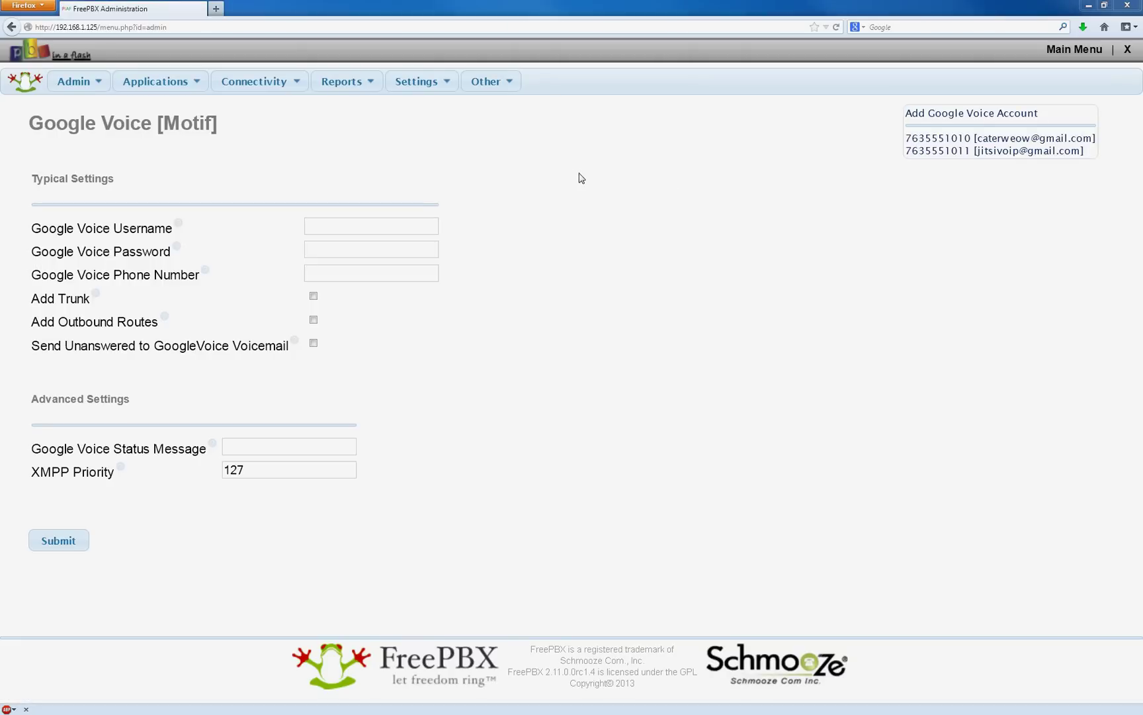
Add a third +1NXXNXXXXXX match pattern to the second Google Voice outbound route.
mouse_move(285, 87)
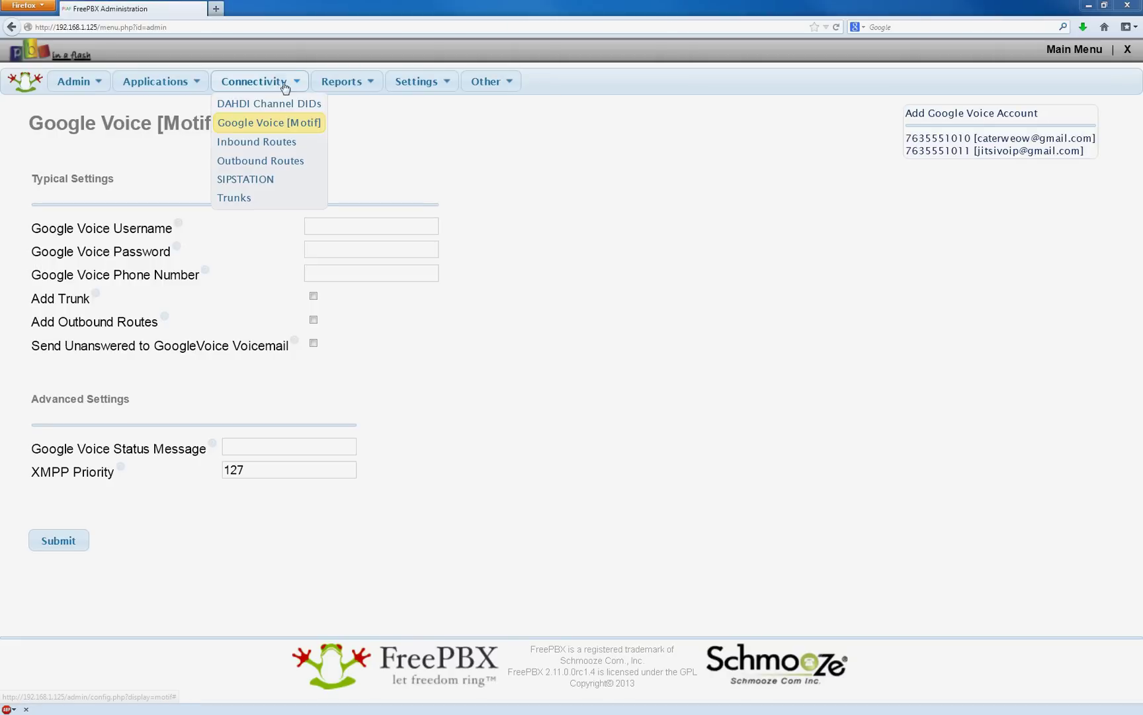
click(268, 165)
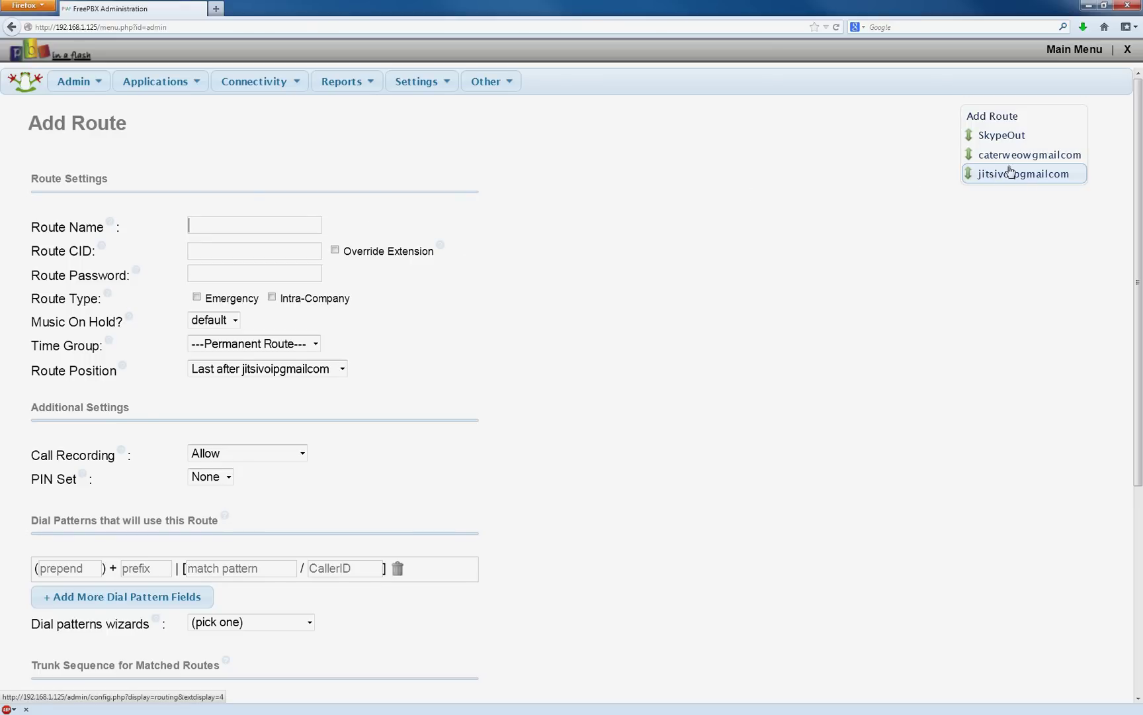
click(1008, 175)
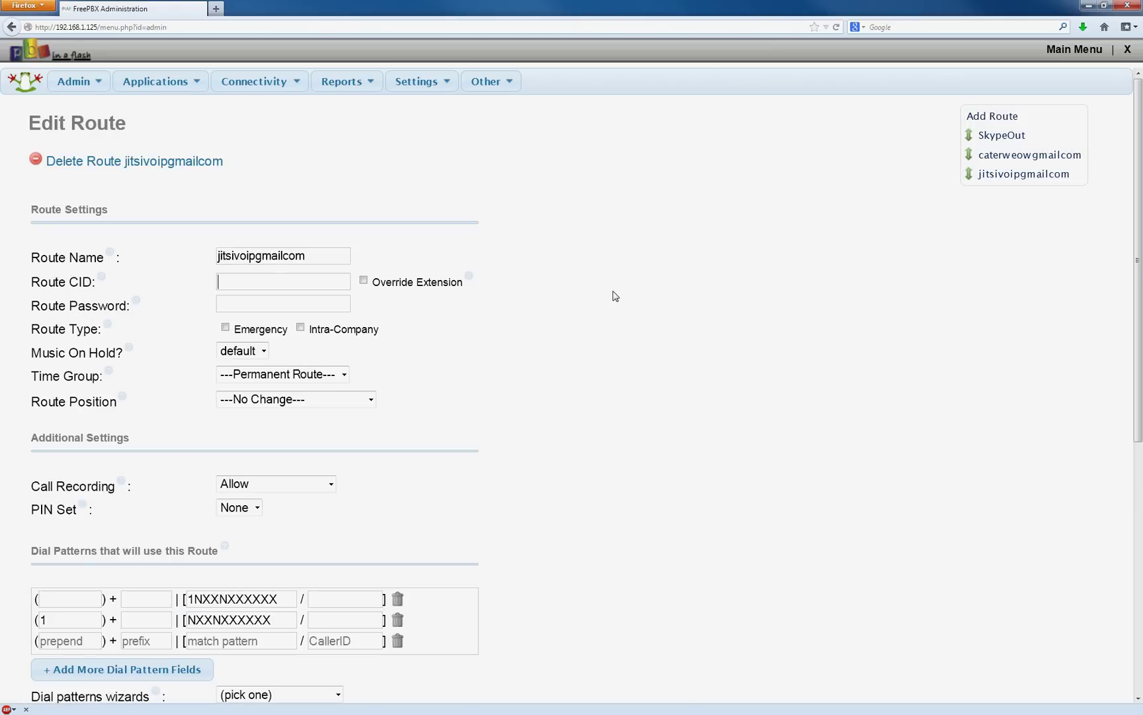
scroll(612, 297, down, 3)
scroll(612, 297, down, 3)
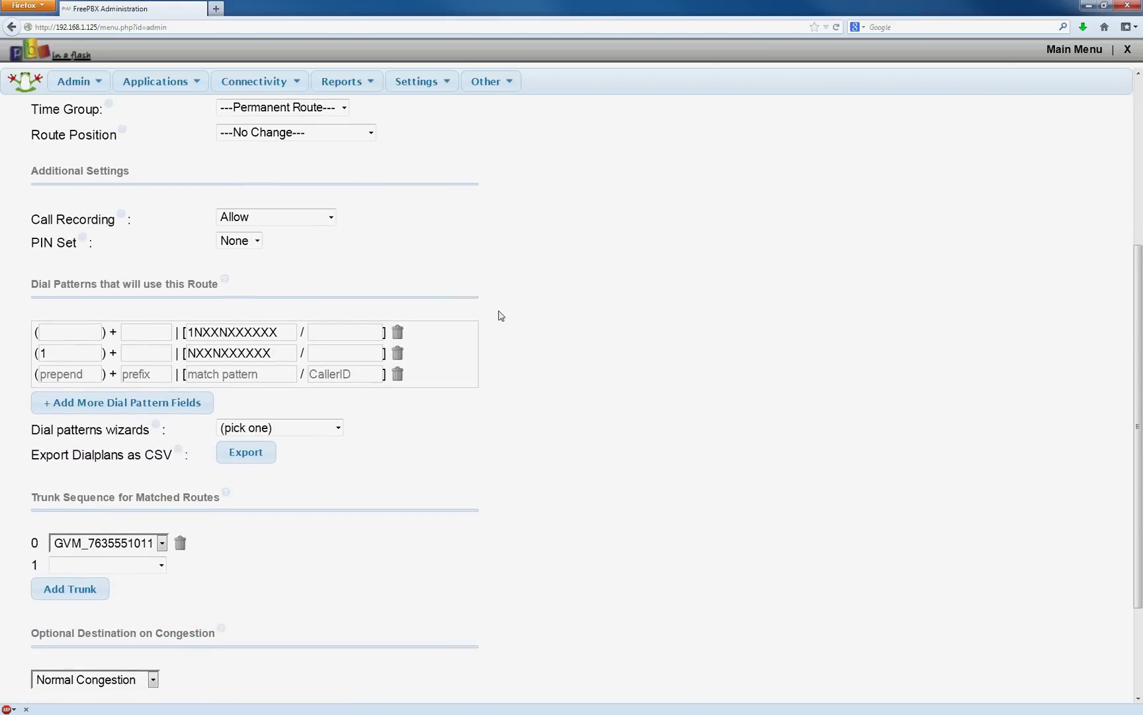
drag(289, 333, 188, 334)
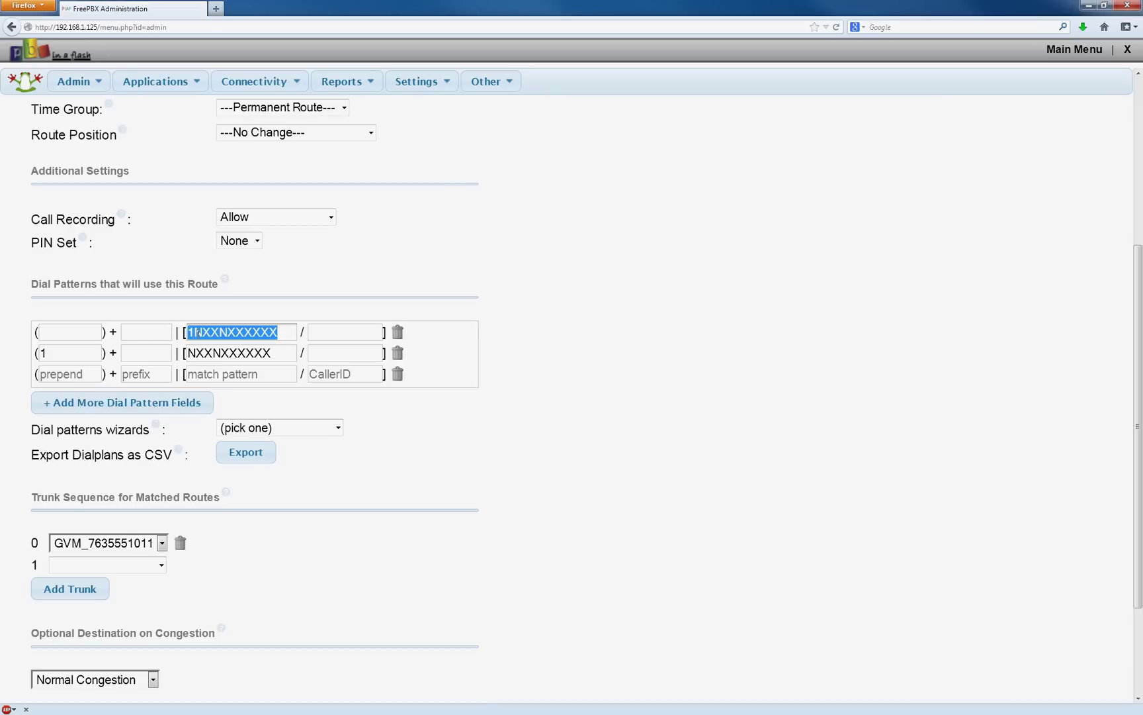
key(ctrl+c)
click(255, 374)
key(ctrl+v)
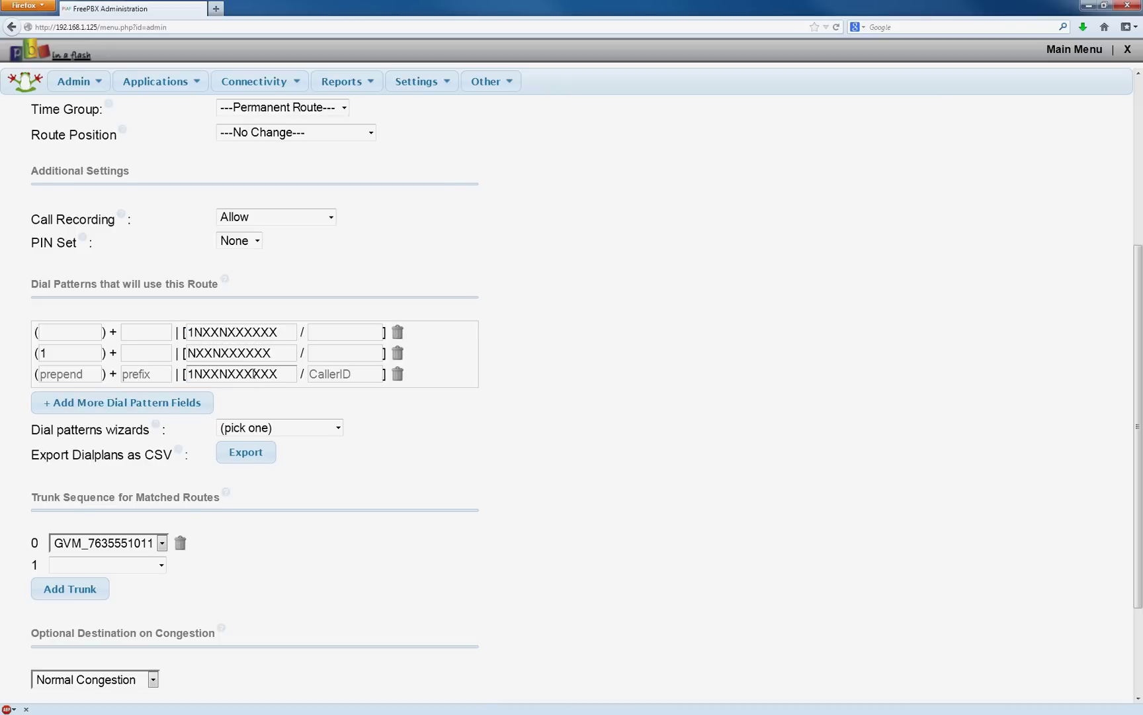
text(+)
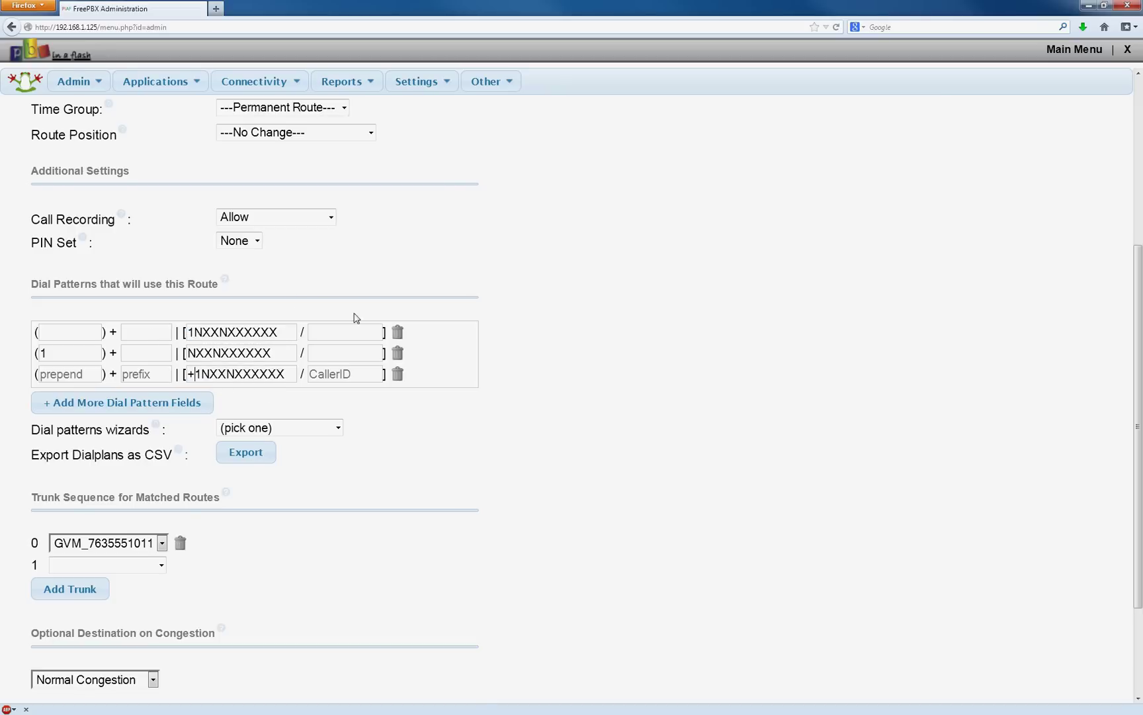
Enter the caller ID number on all three pattern rows.
click(360, 329)
click(335, 331)
text(7635551011)
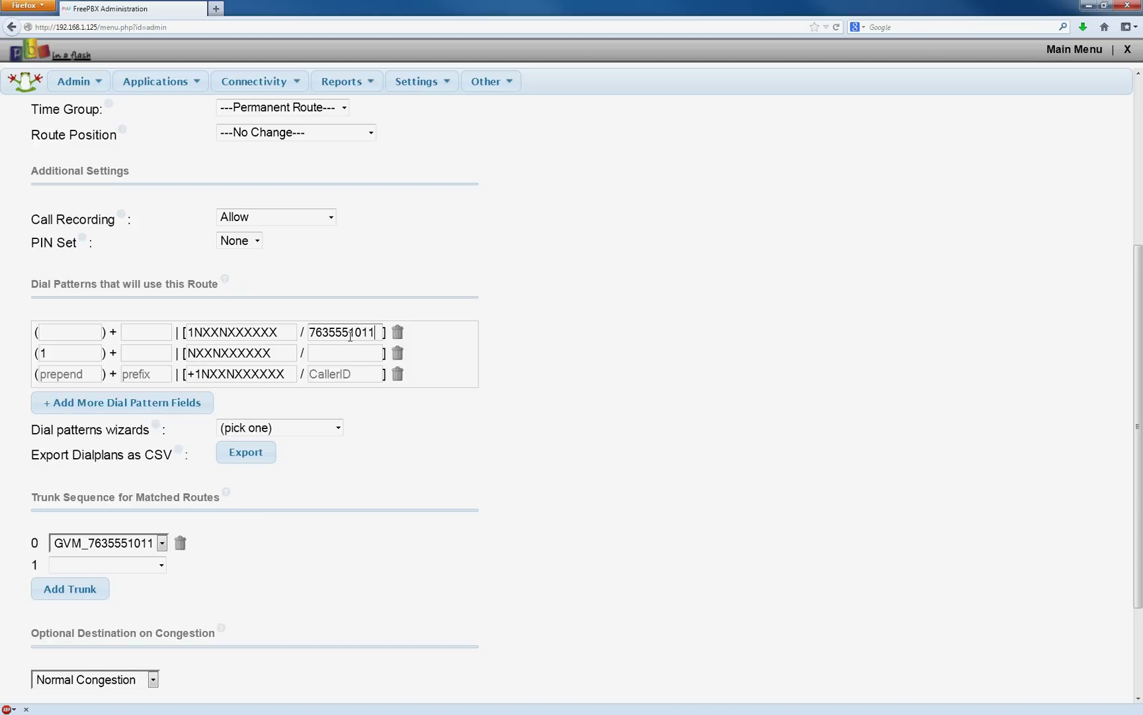
double_click(350, 332)
key(ctrl+c)
click(343, 353)
key(ctrl+v)
click(342, 373)
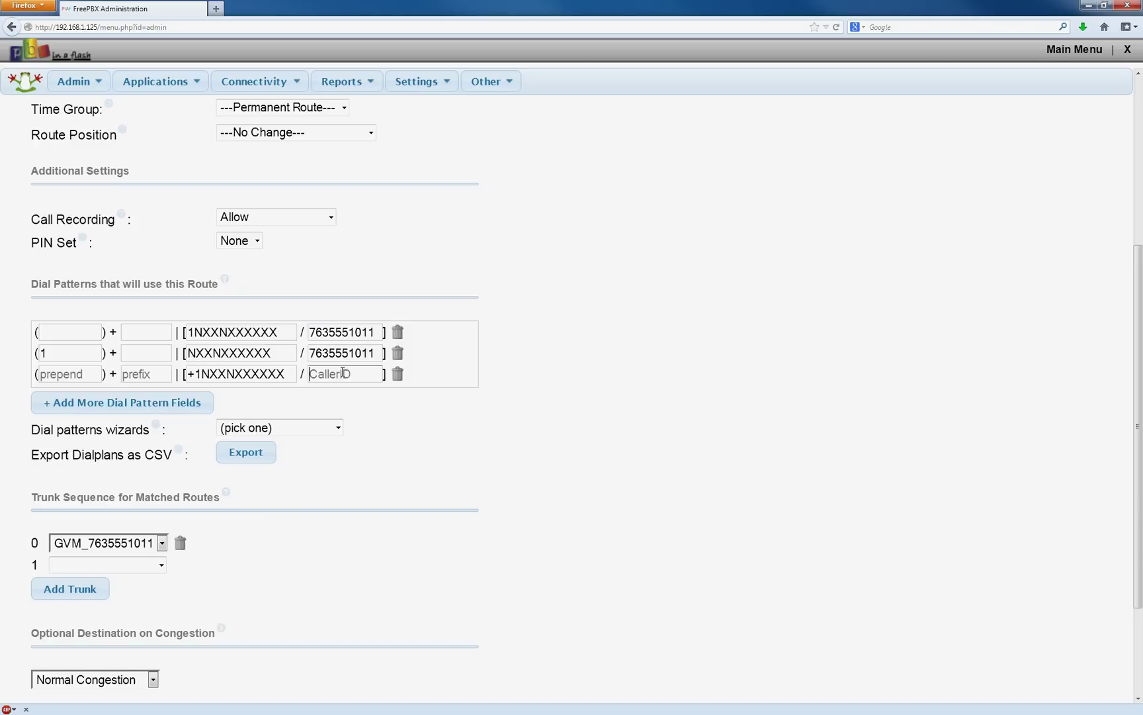
key(ctrl+v)
Keep the Google Voice trunk as first choice, then submit the route and apply.
click(162, 543)
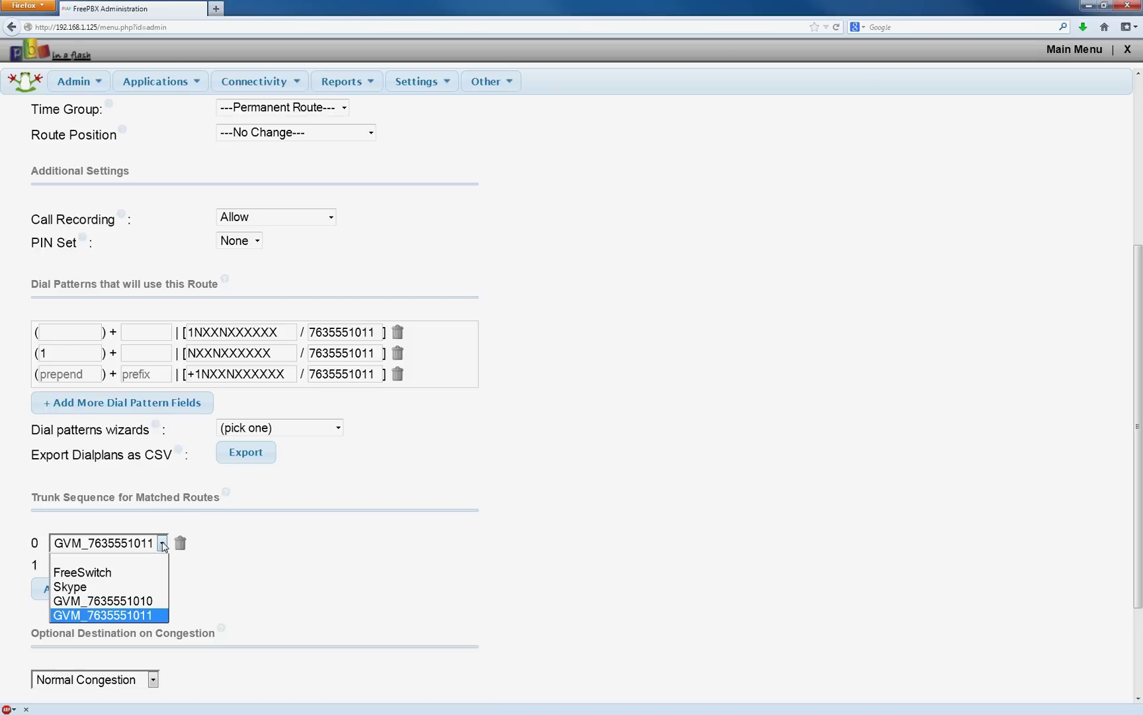
click(162, 544)
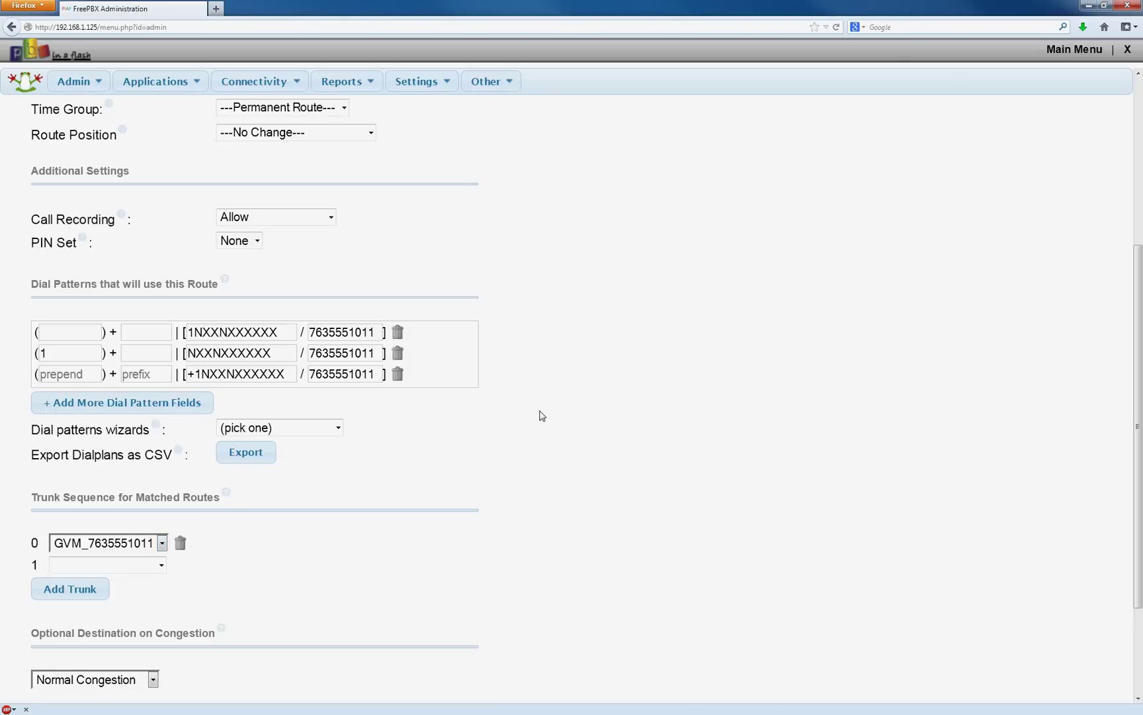
scroll(538, 416, down, 4)
click(81, 599)
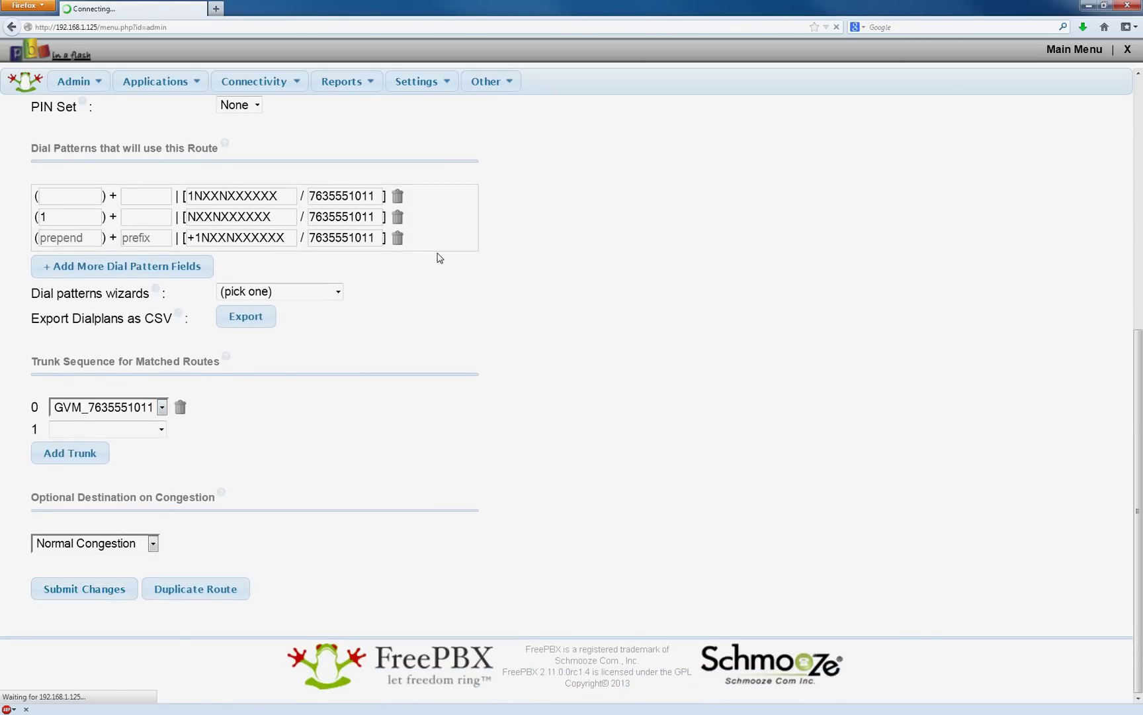
click(556, 85)
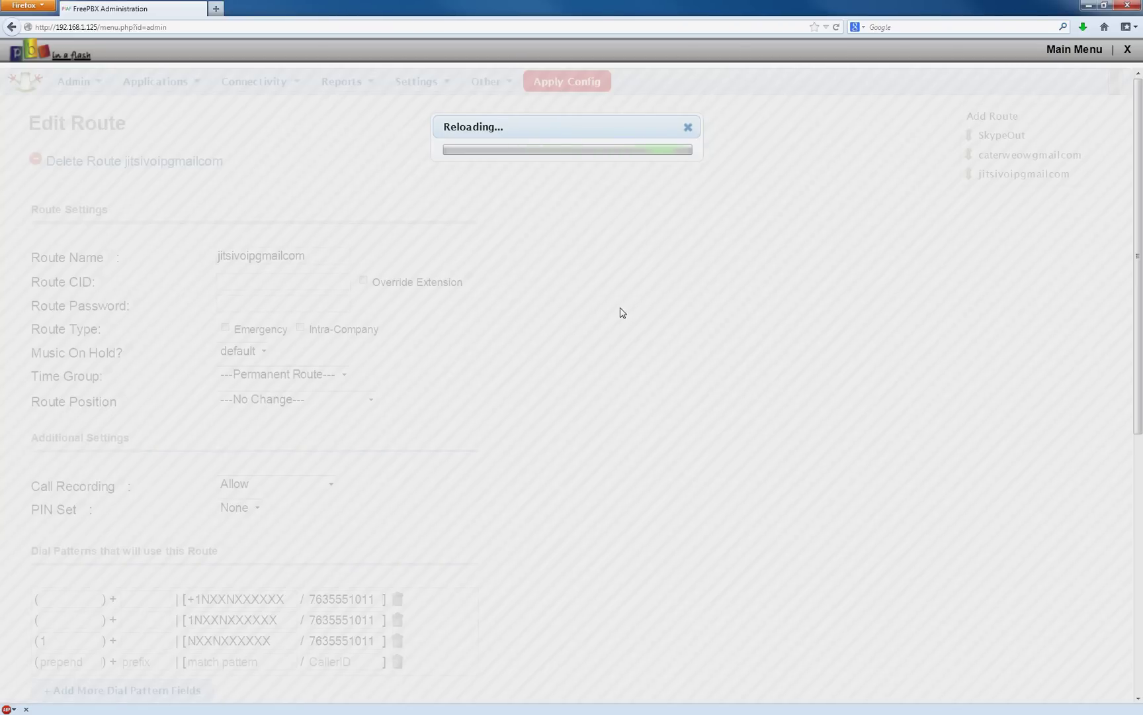
Go to the Applications > Extensions list.
scroll(620, 313, down, 5)
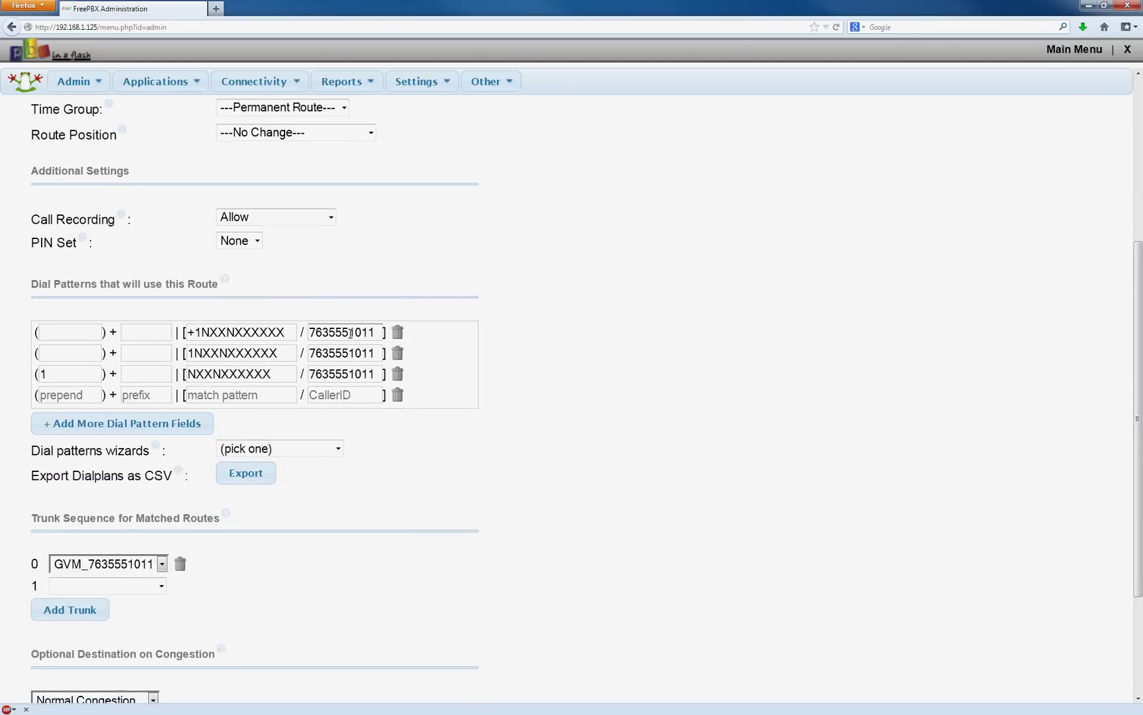
double_click(351, 333)
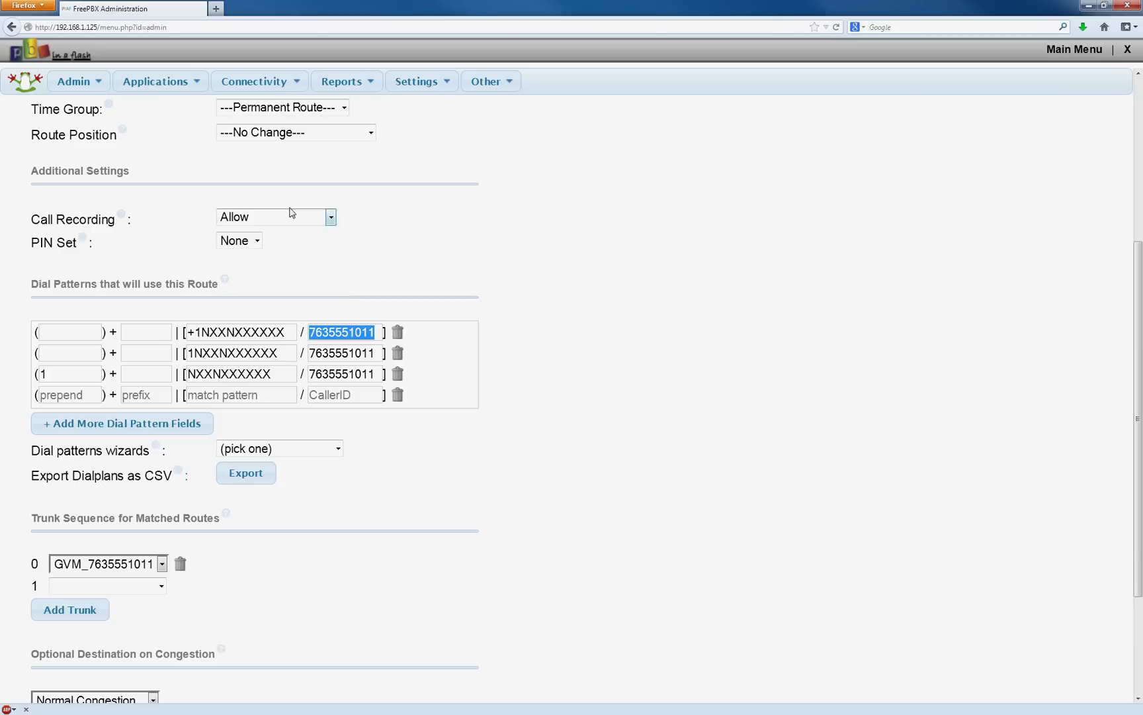
mouse_move(154, 80)
click(156, 273)
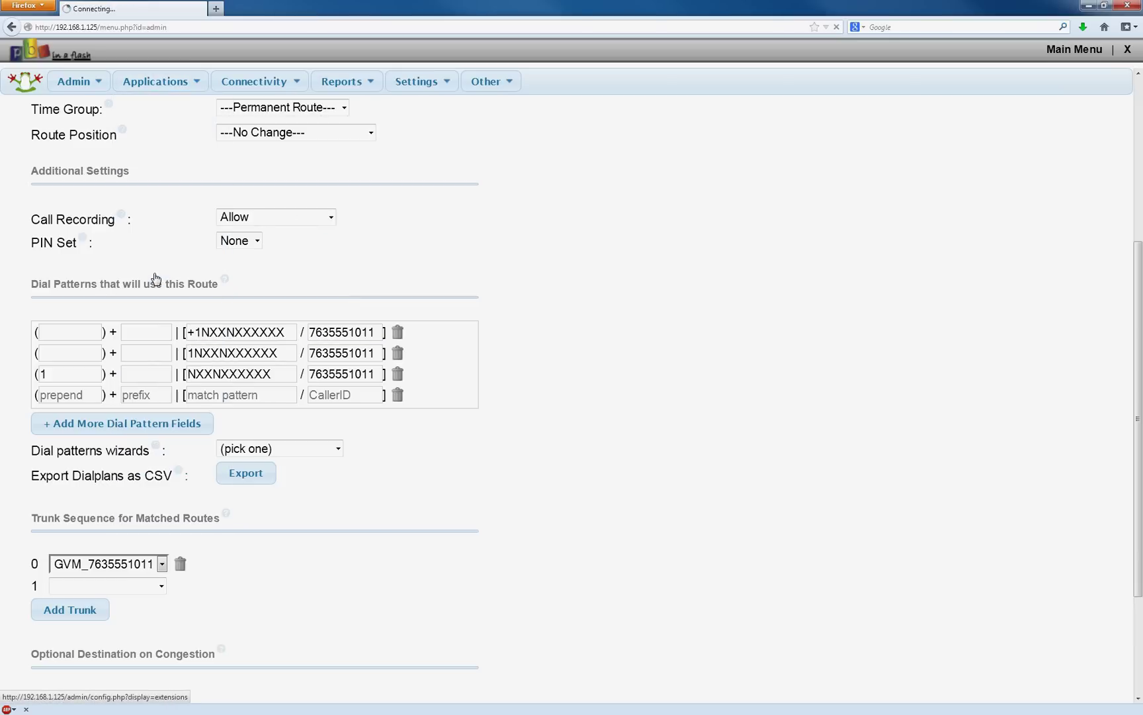
click(1073, 154)
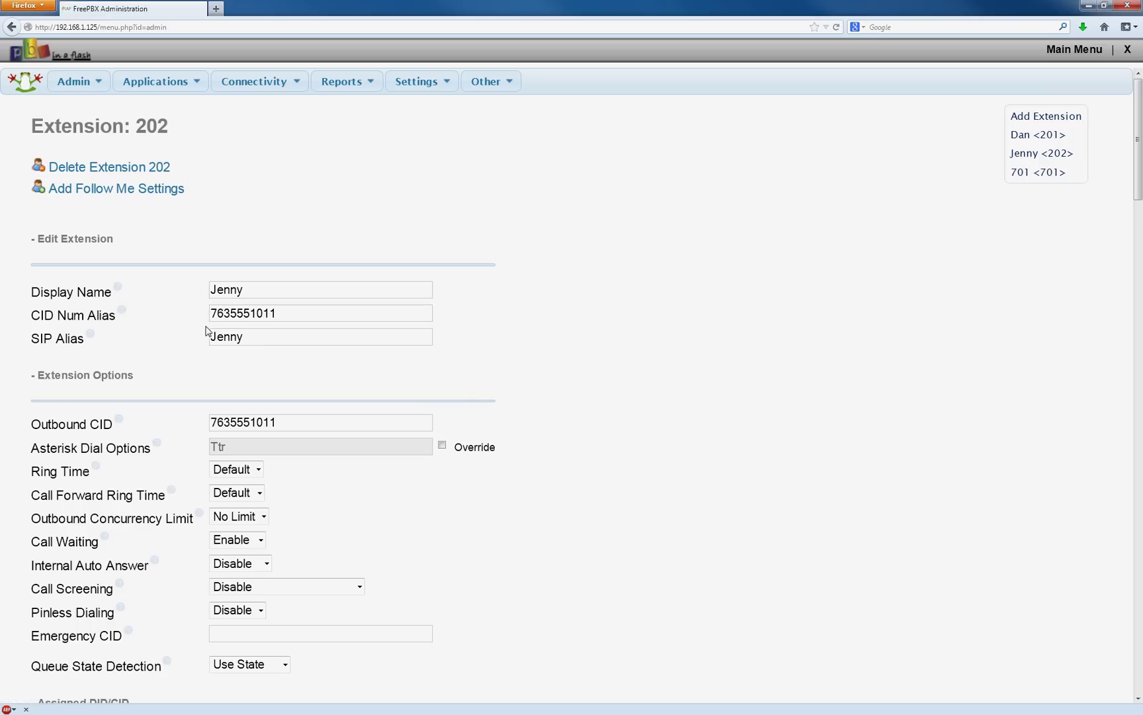
drag(314, 316, 192, 316)
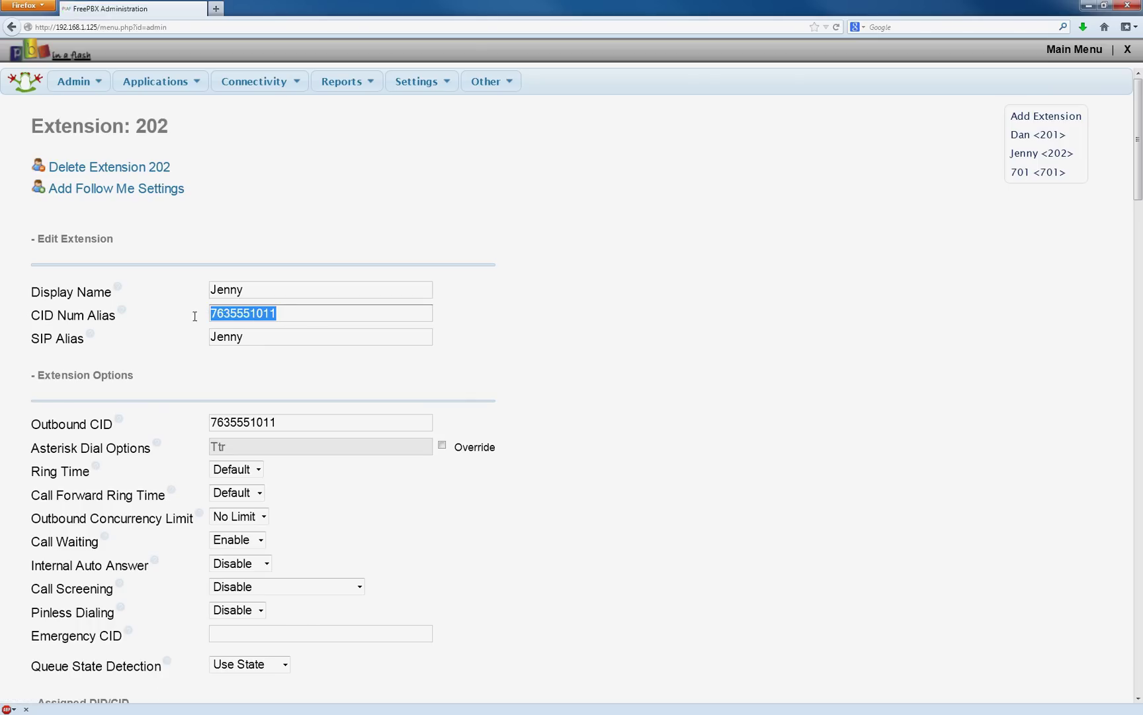
click(314, 316)
drag(313, 316, 205, 311)
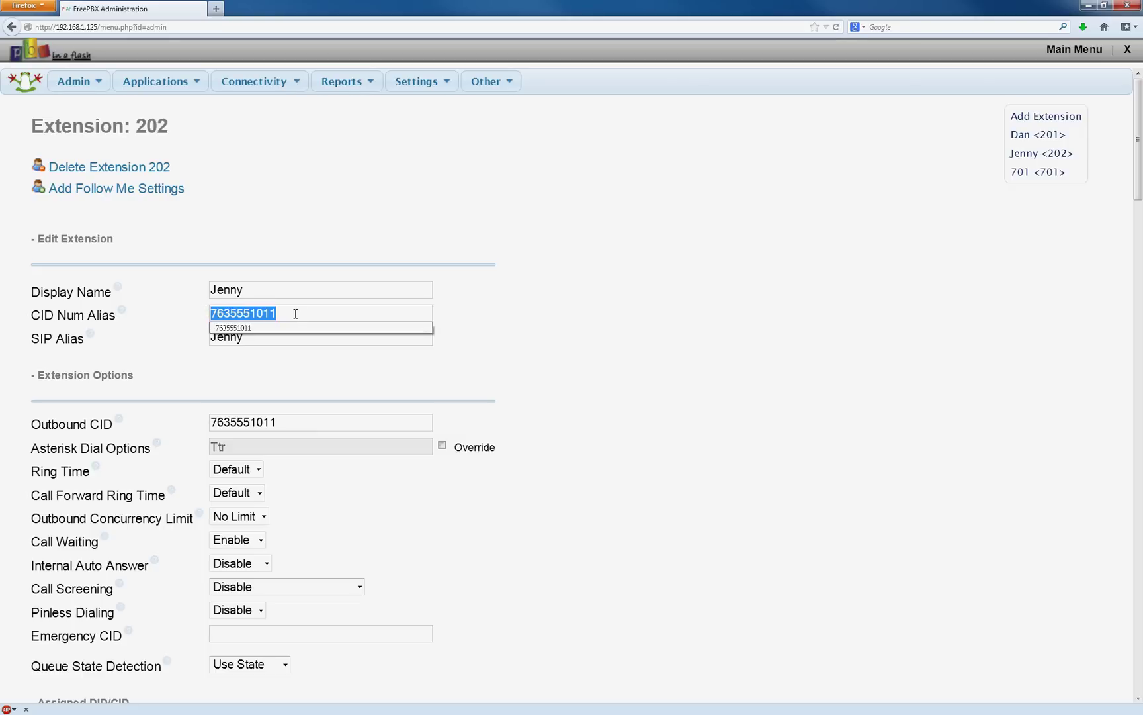
mouse_move(275, 82)
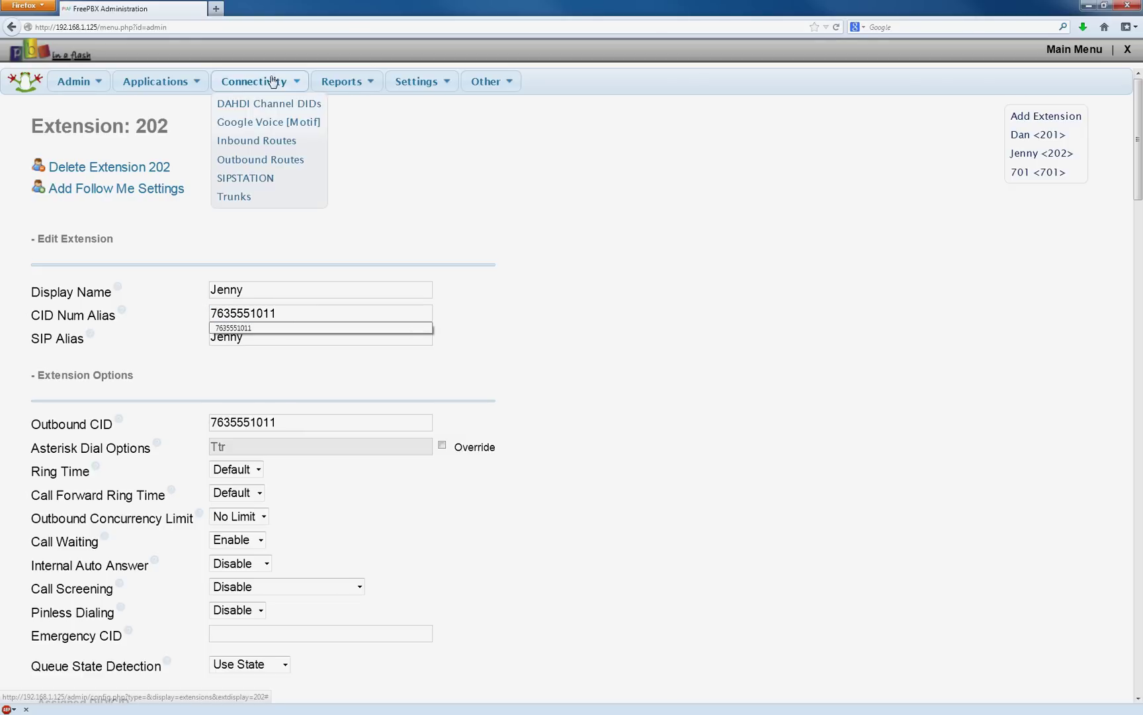
click(262, 166)
click(1007, 176)
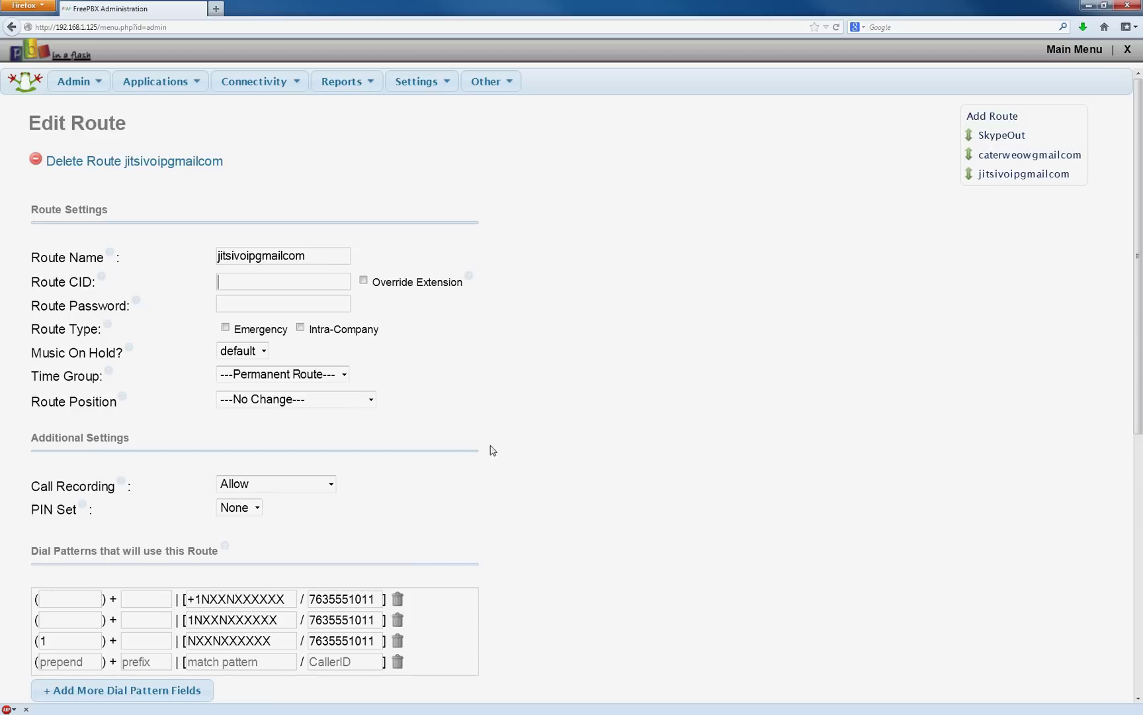
scroll(642, 436, down, 3)
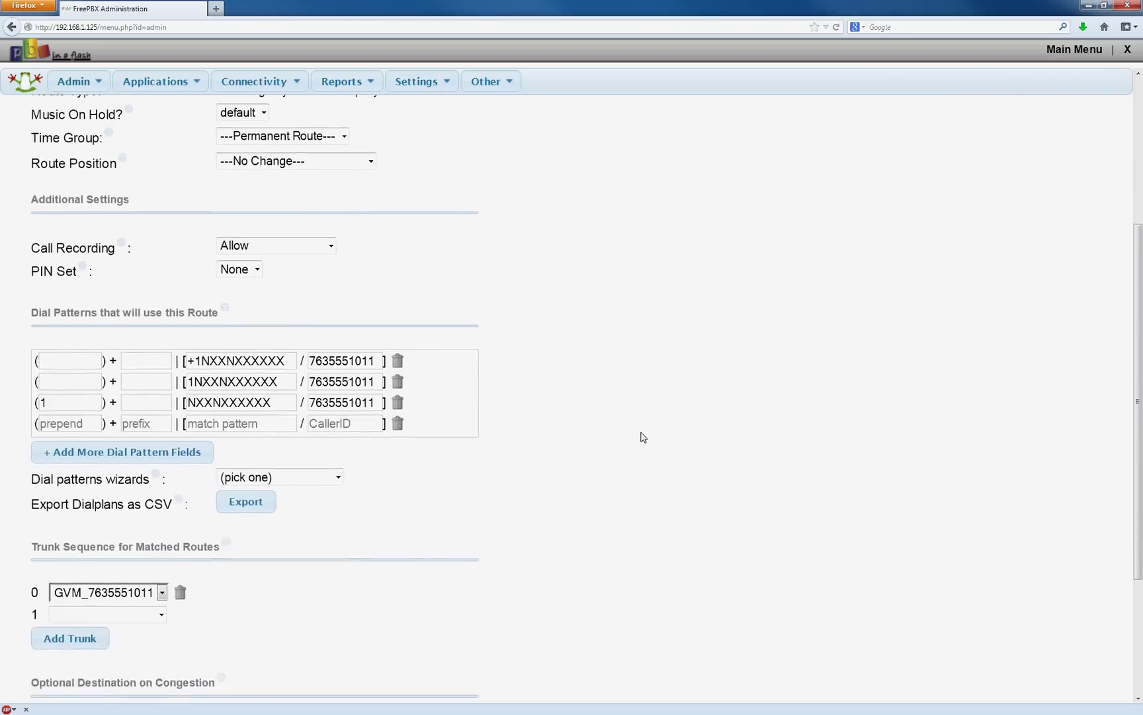
scroll(640, 437, down, 1)
double_click(371, 332)
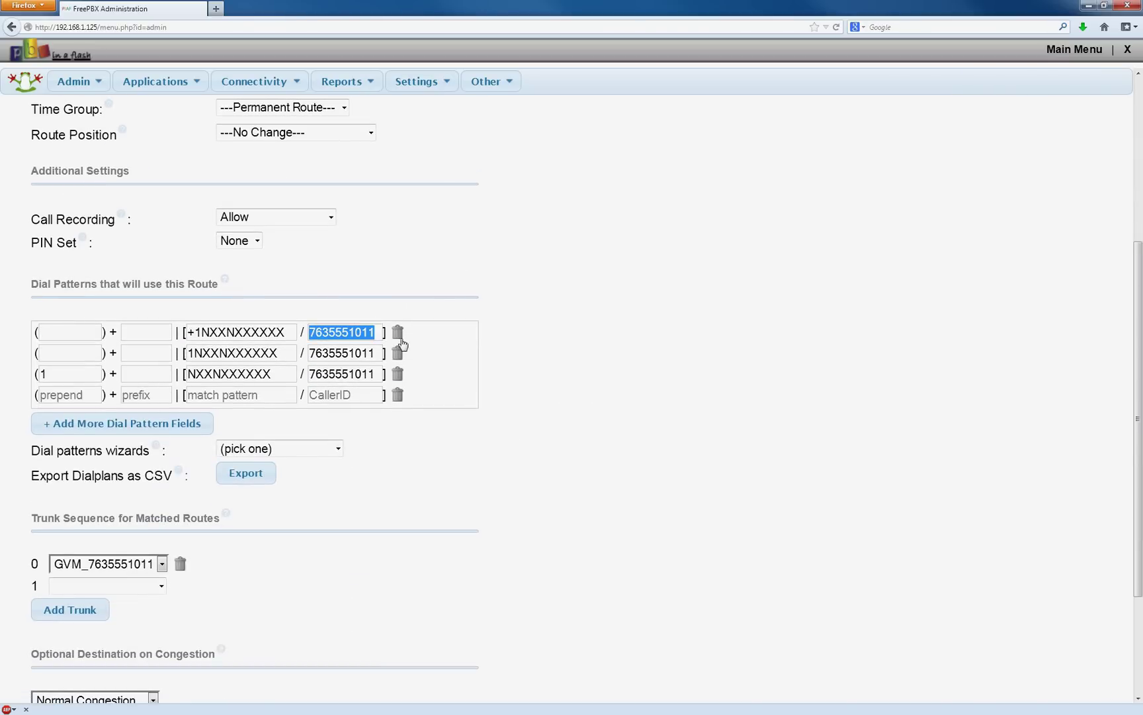
click(321, 331)
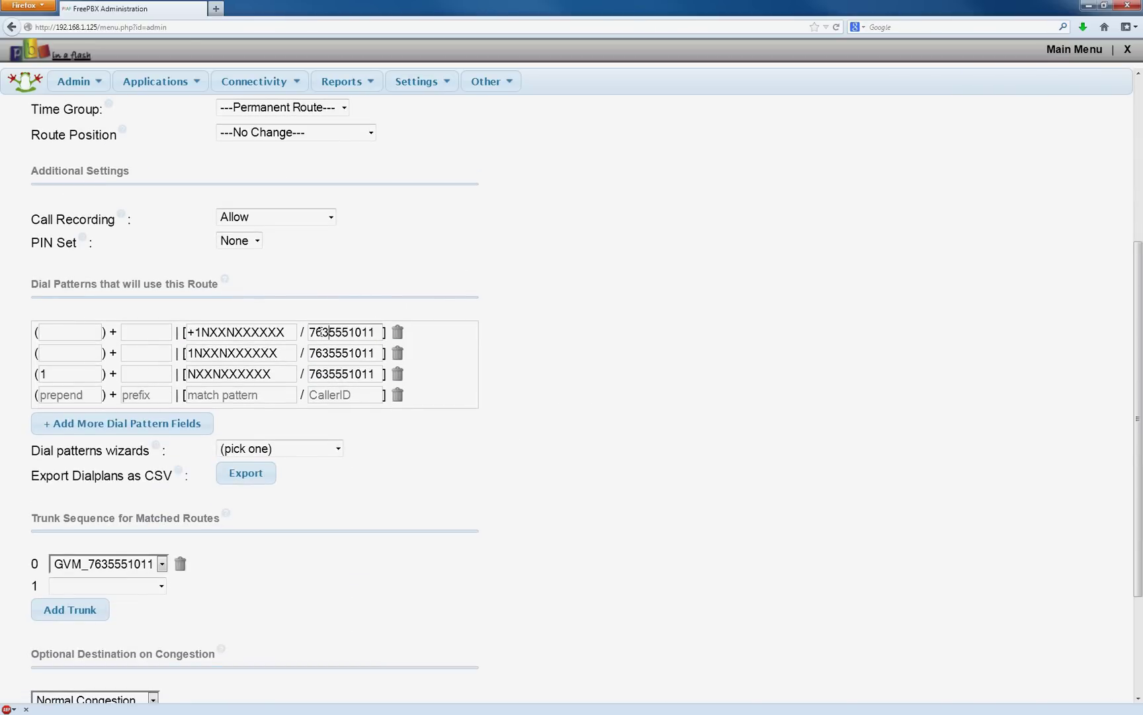
drag(313, 332, 403, 333)
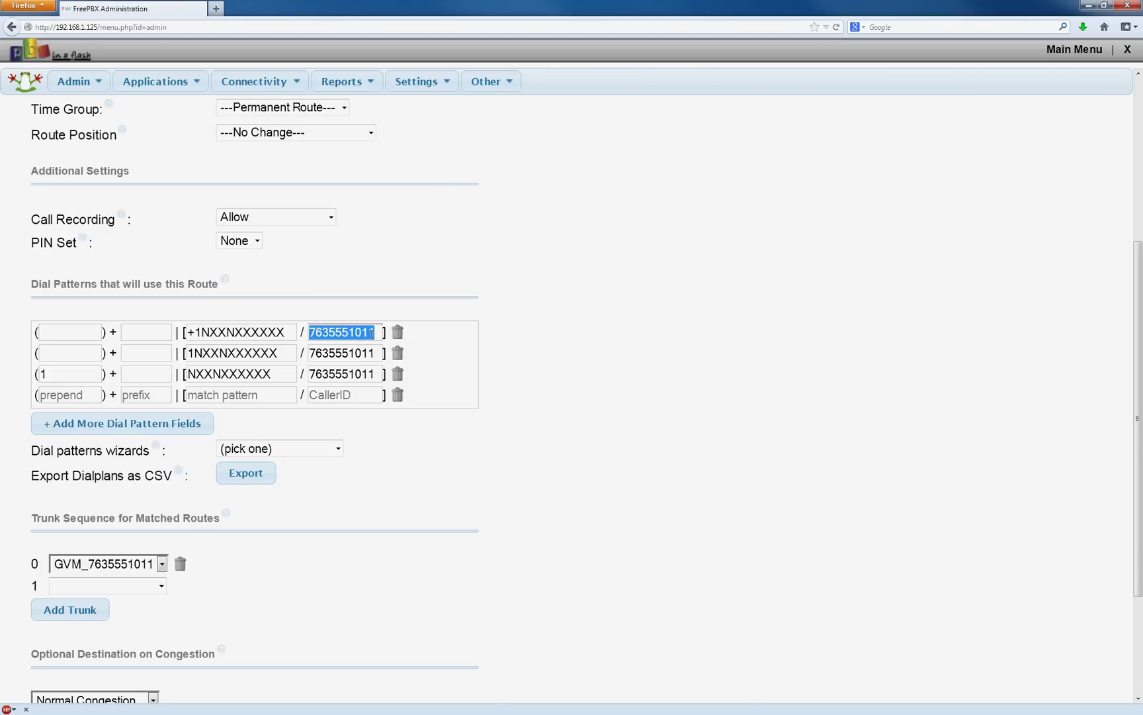
click(562, 293)
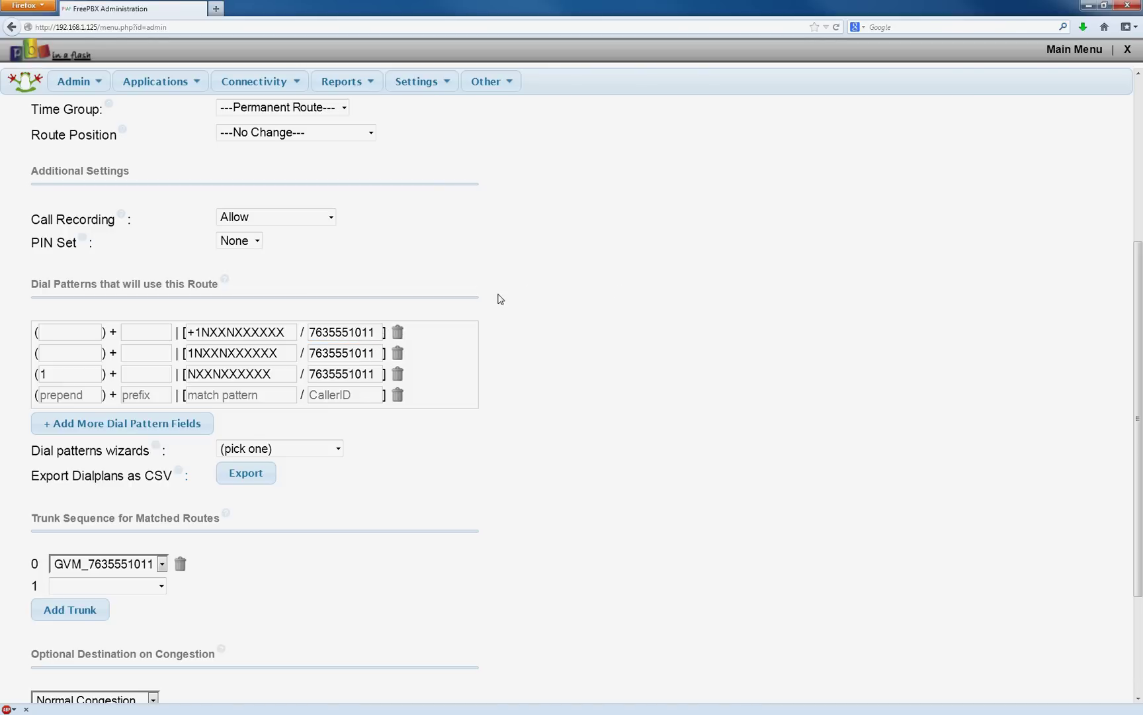
scroll(574, 311, down, 5)
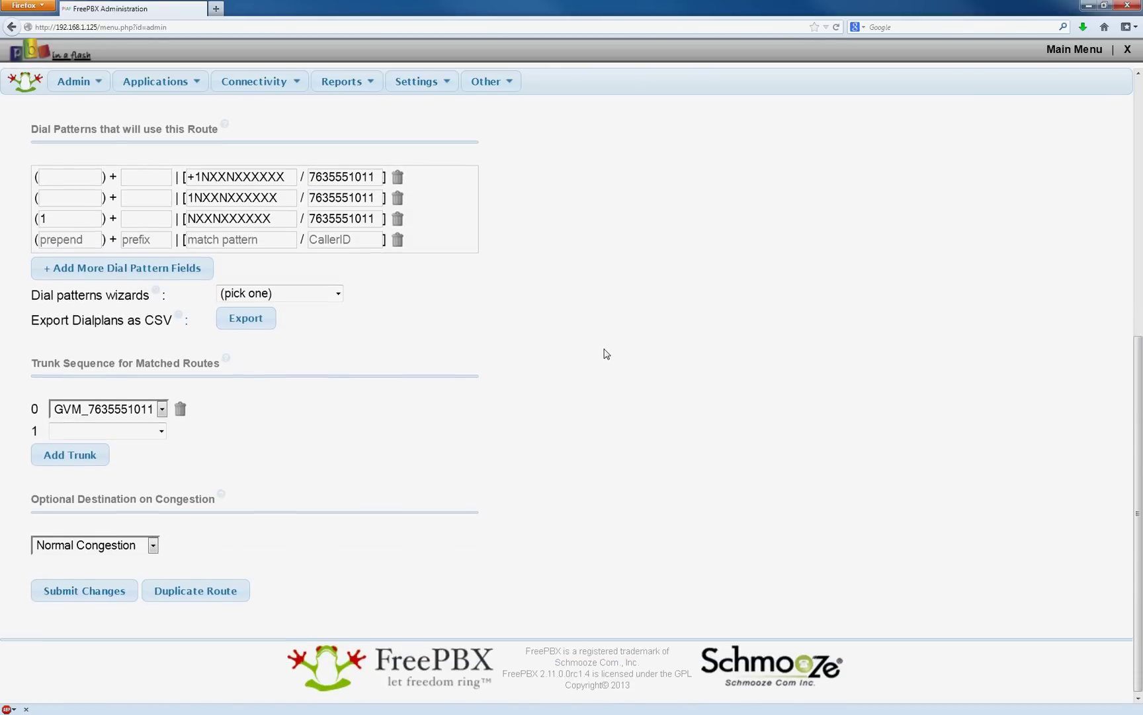
scroll(602, 350, up, 10)
mouse_move(261, 83)
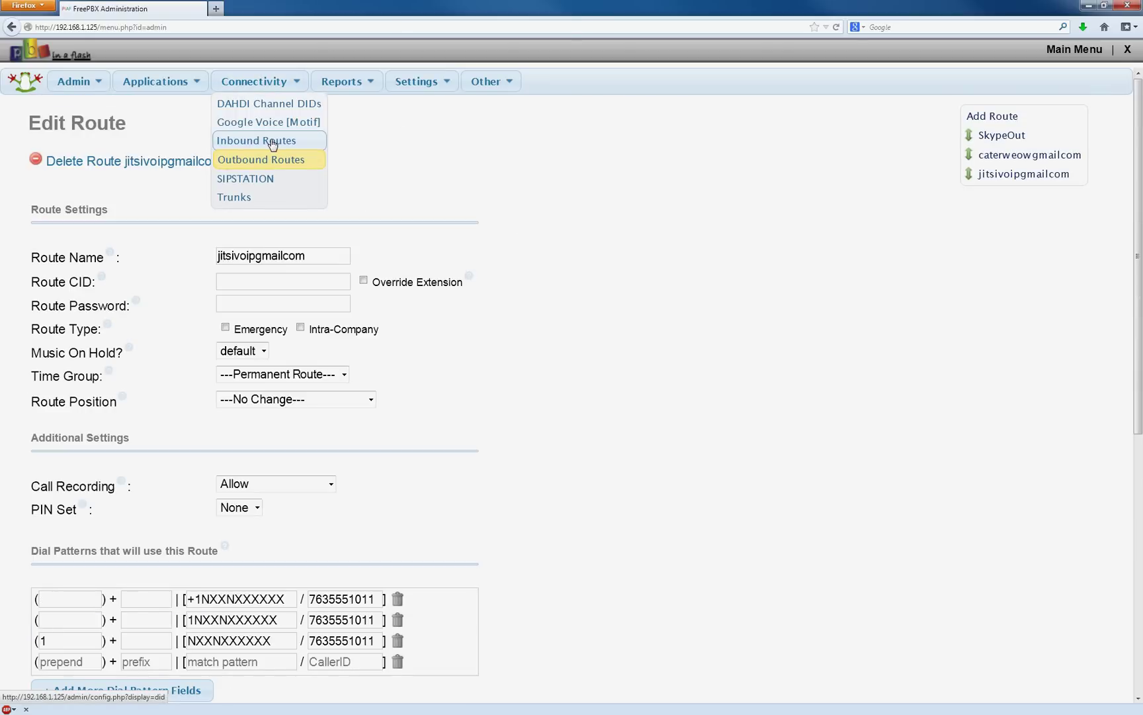
Start a new inbound route with the DID number and CID Superfecta enabled.
click(287, 141)
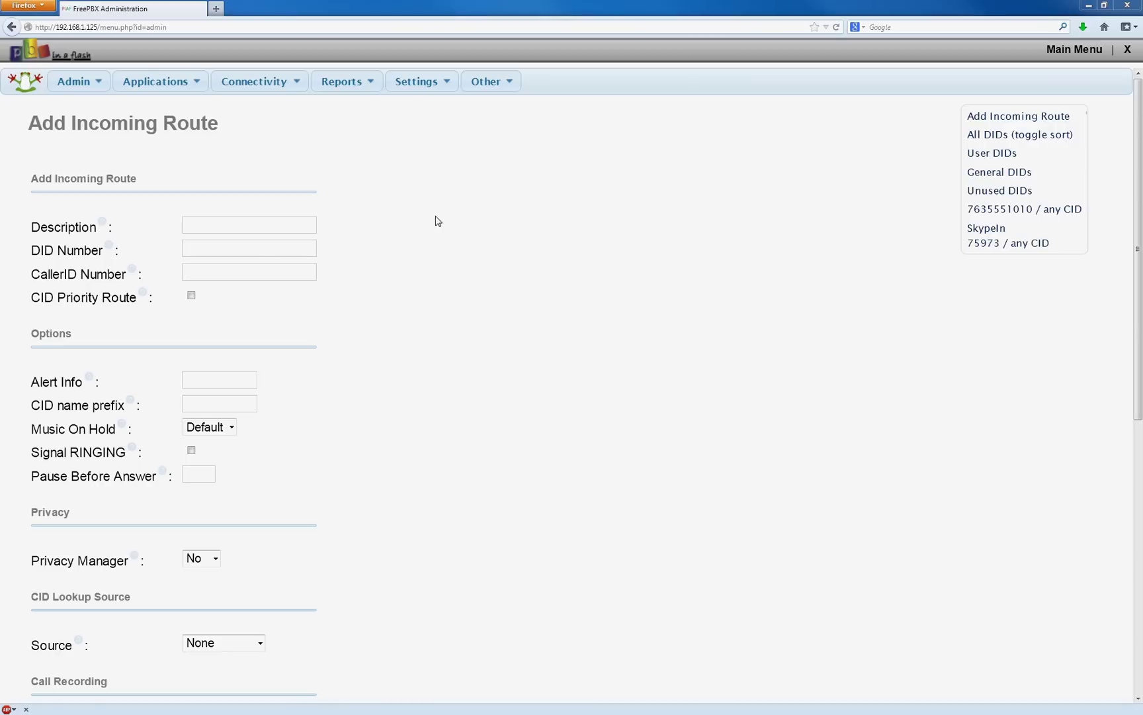
click(405, 264)
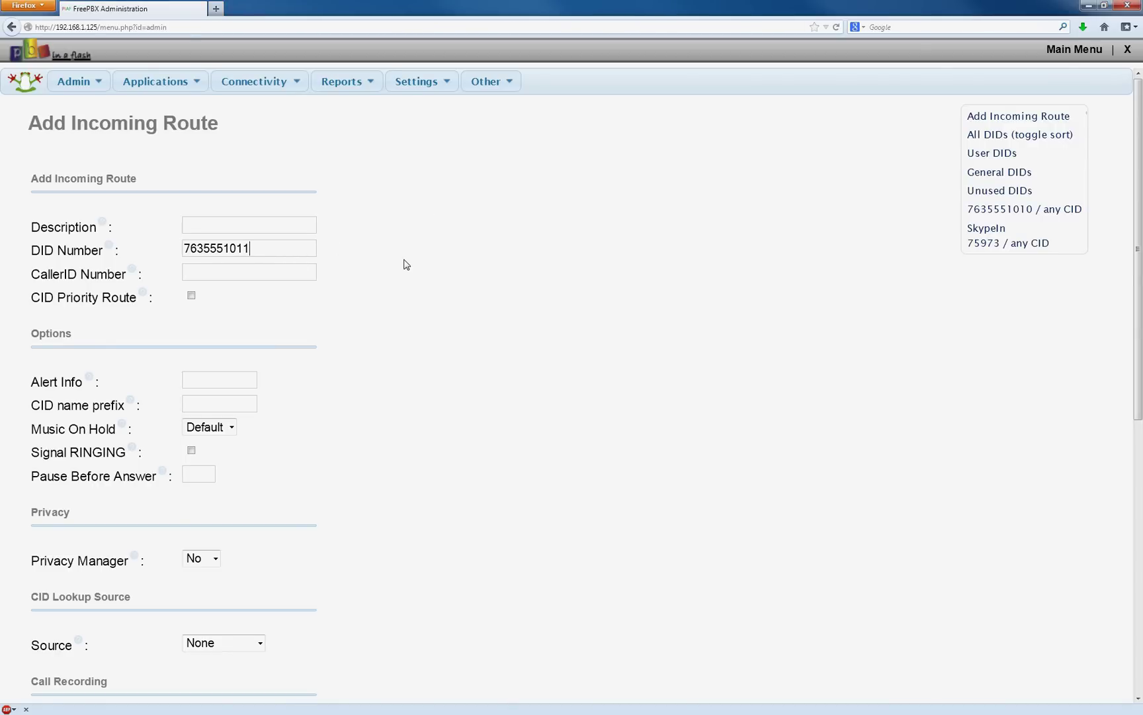
scroll(424, 274, down, 10)
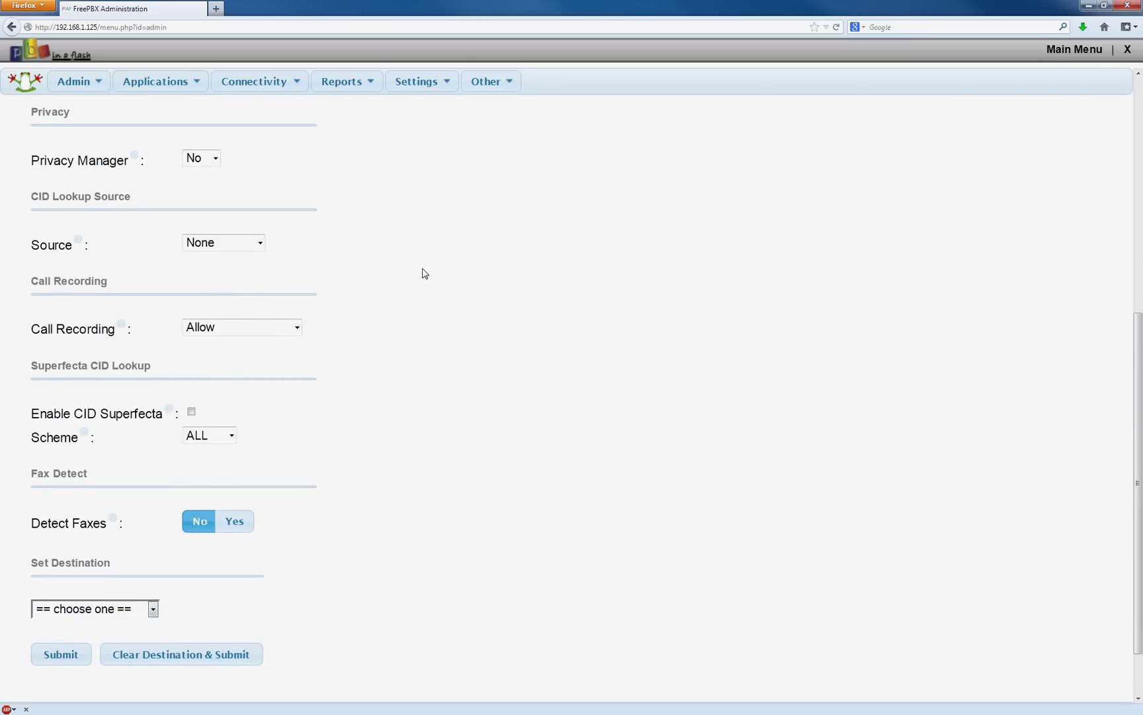
click(192, 412)
scroll(424, 397, down, 2)
Set the route's destination to extension 202, then submit and apply.
click(138, 548)
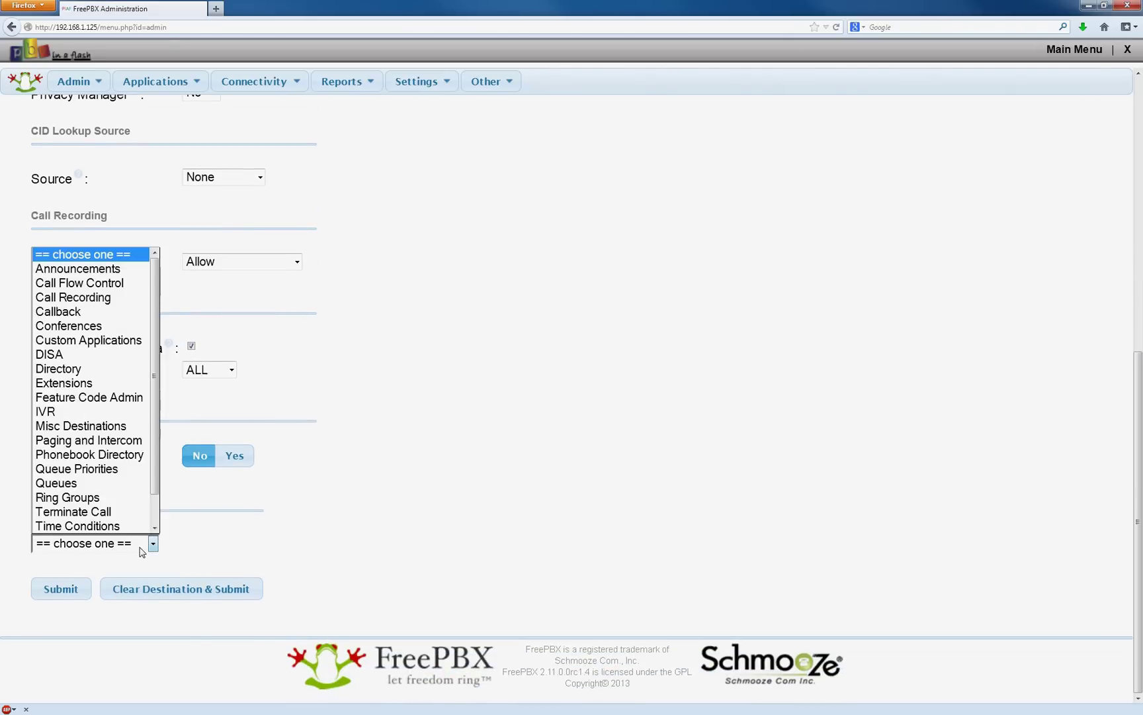
click(111, 382)
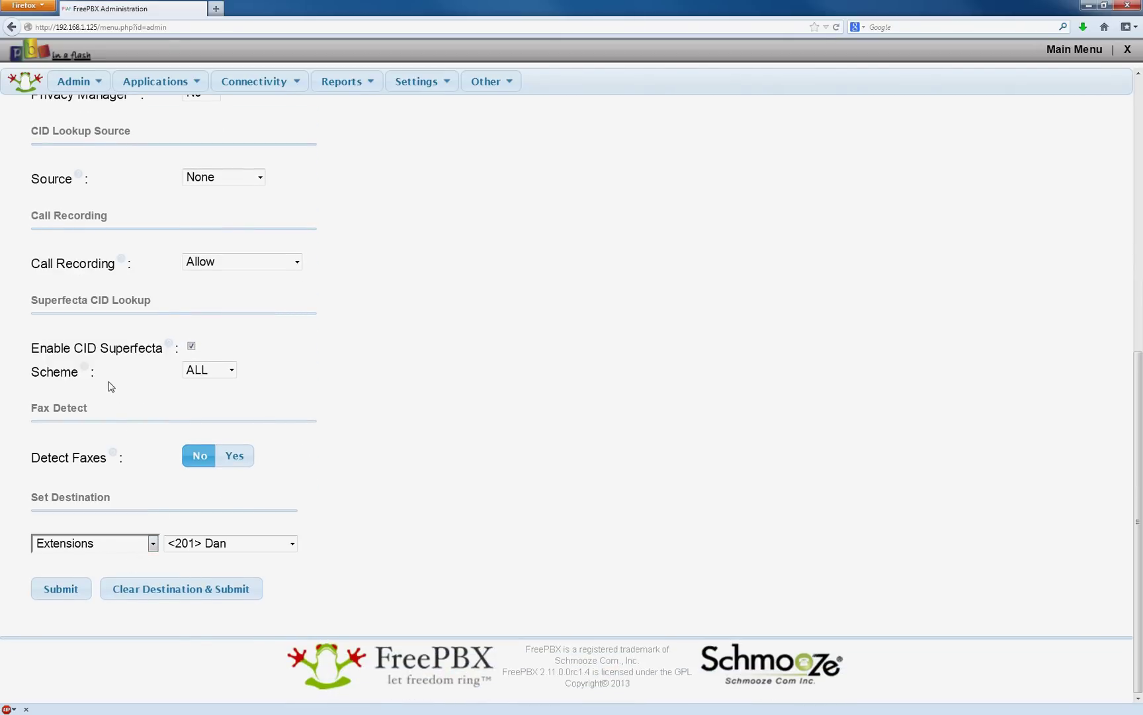
click(248, 551)
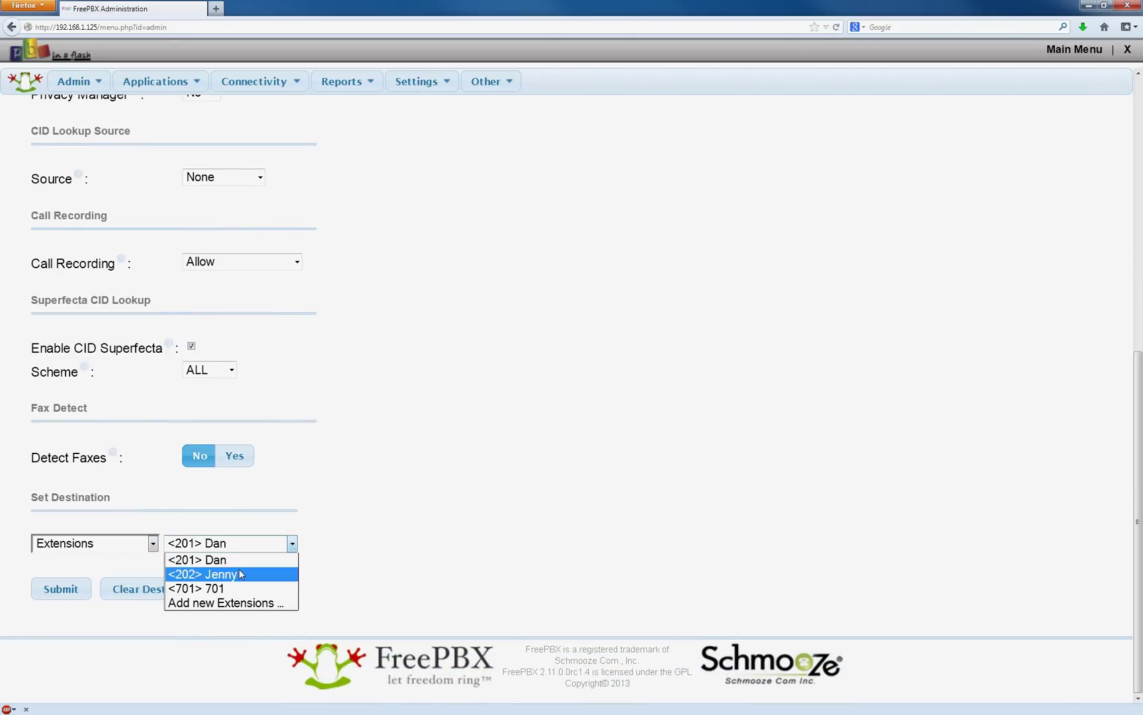
click(239, 574)
click(60, 589)
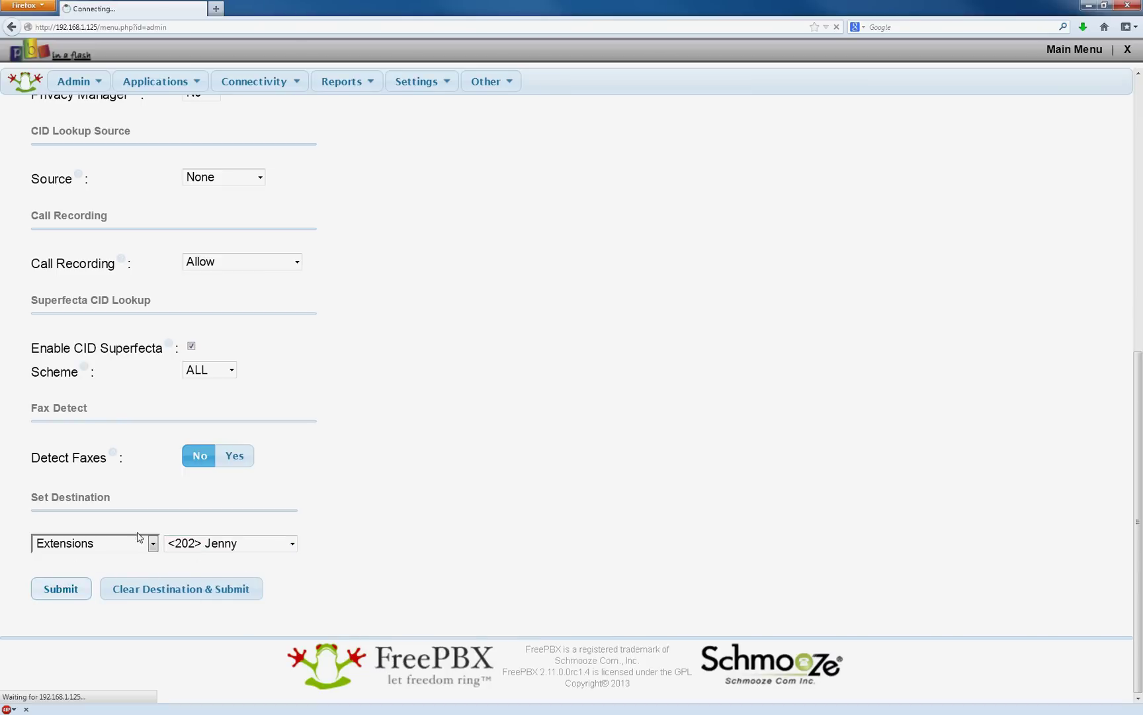
click(552, 86)
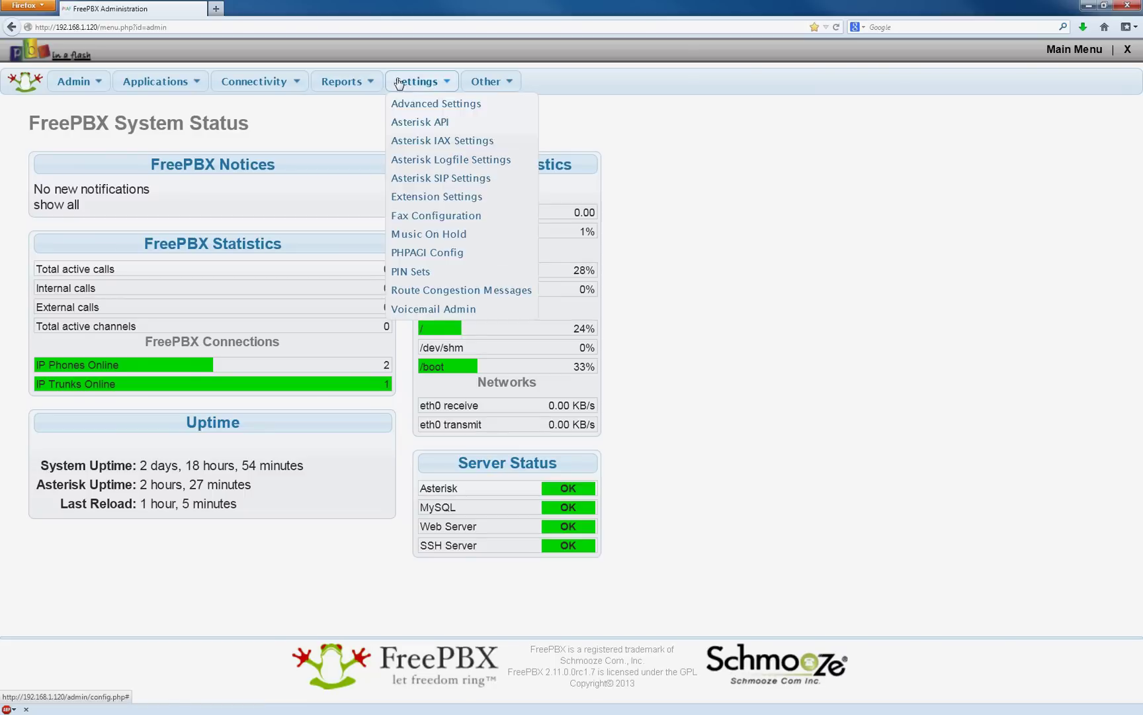
Open Reports > FreePBX System Status to view phones, trunks and service health.
mouse_move(341, 81)
click(358, 162)
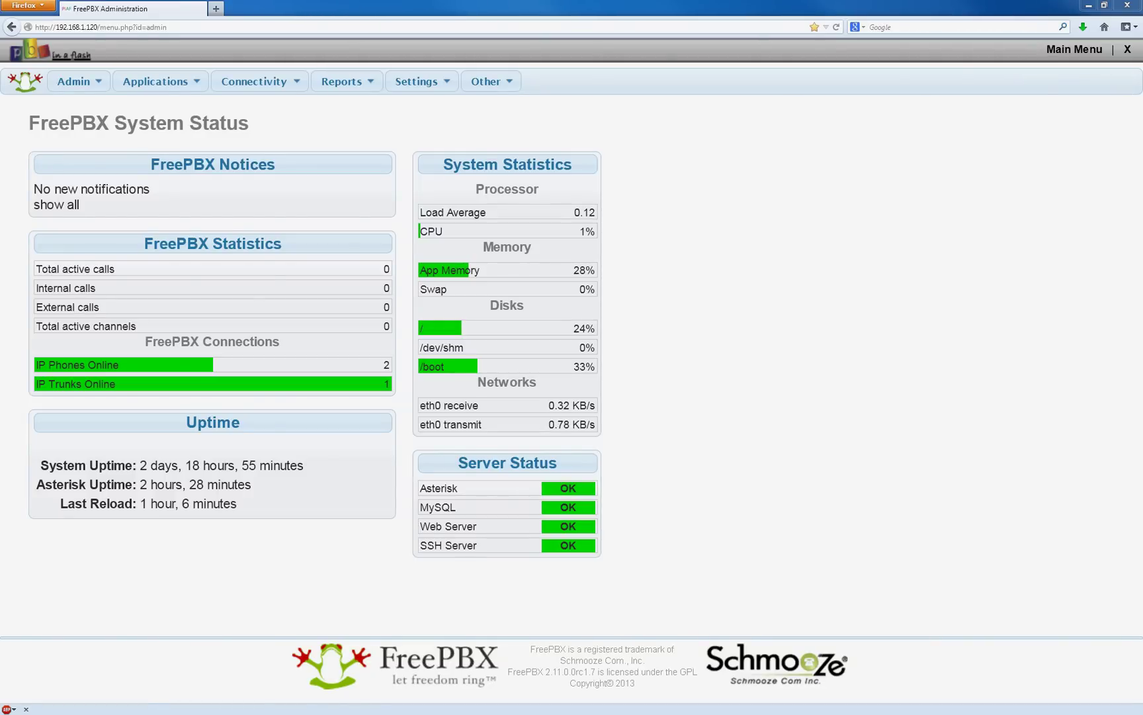
Bring the PuTTY session forward and run asterisk -rvvv to attach to the Asterisk console.
key(alt+Tab)
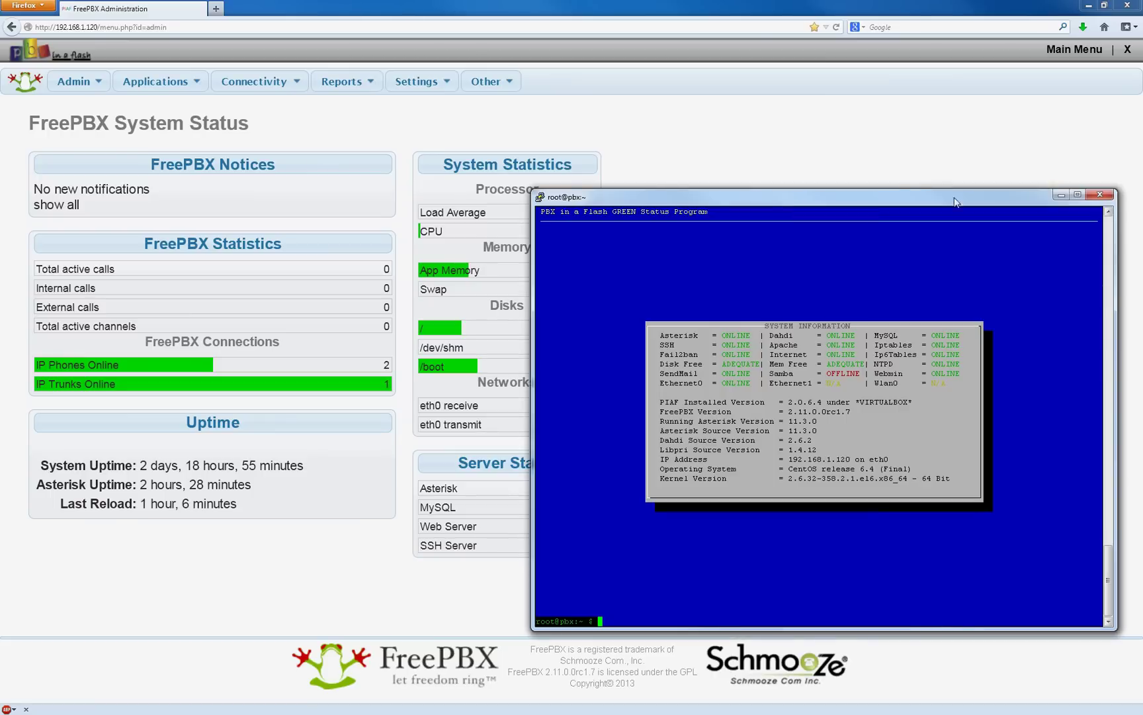
drag(895, 197, 862, 134)
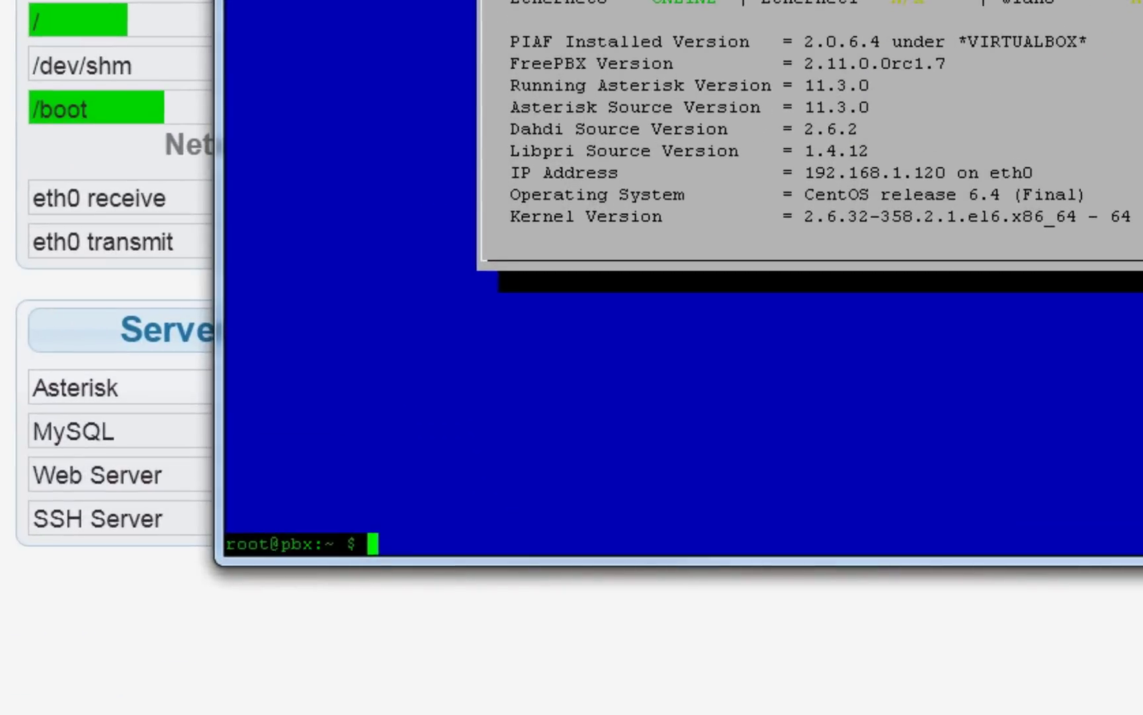
text(aster)
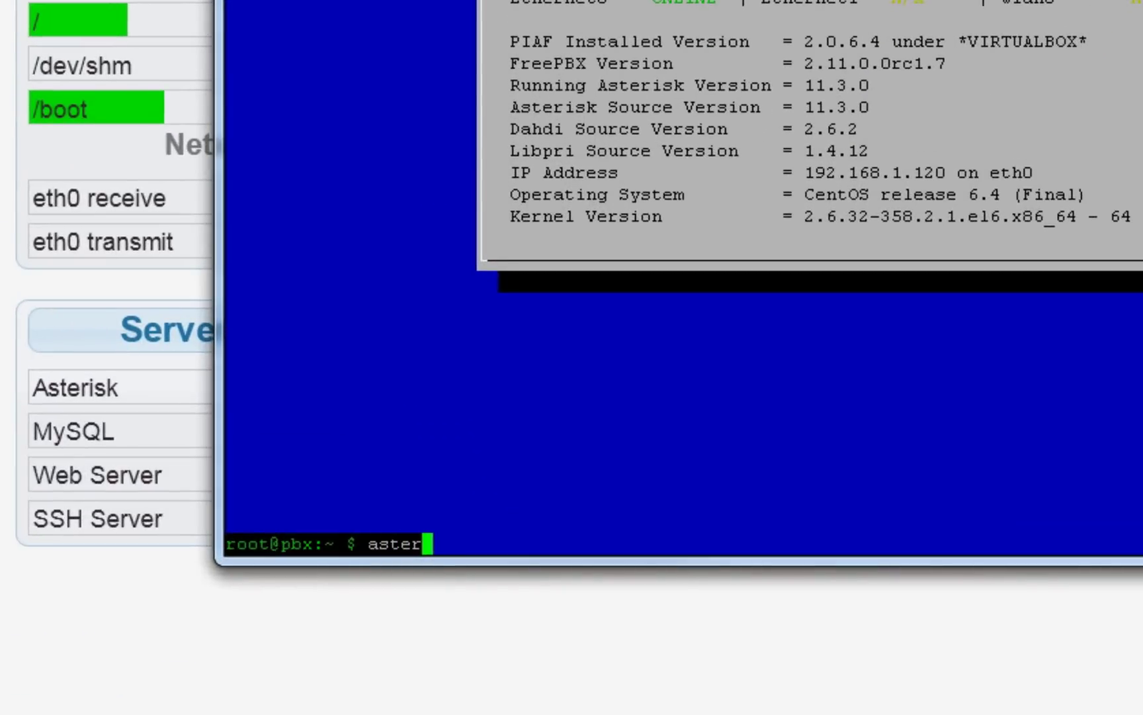
text(isk -)
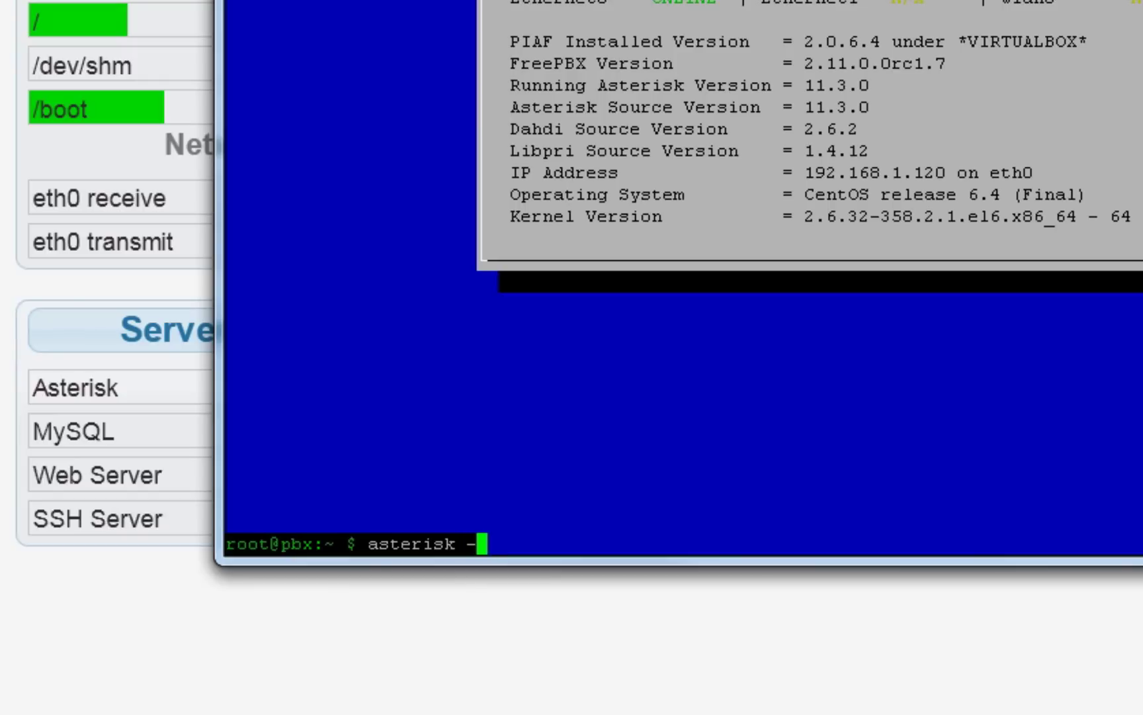
text(rvvv)
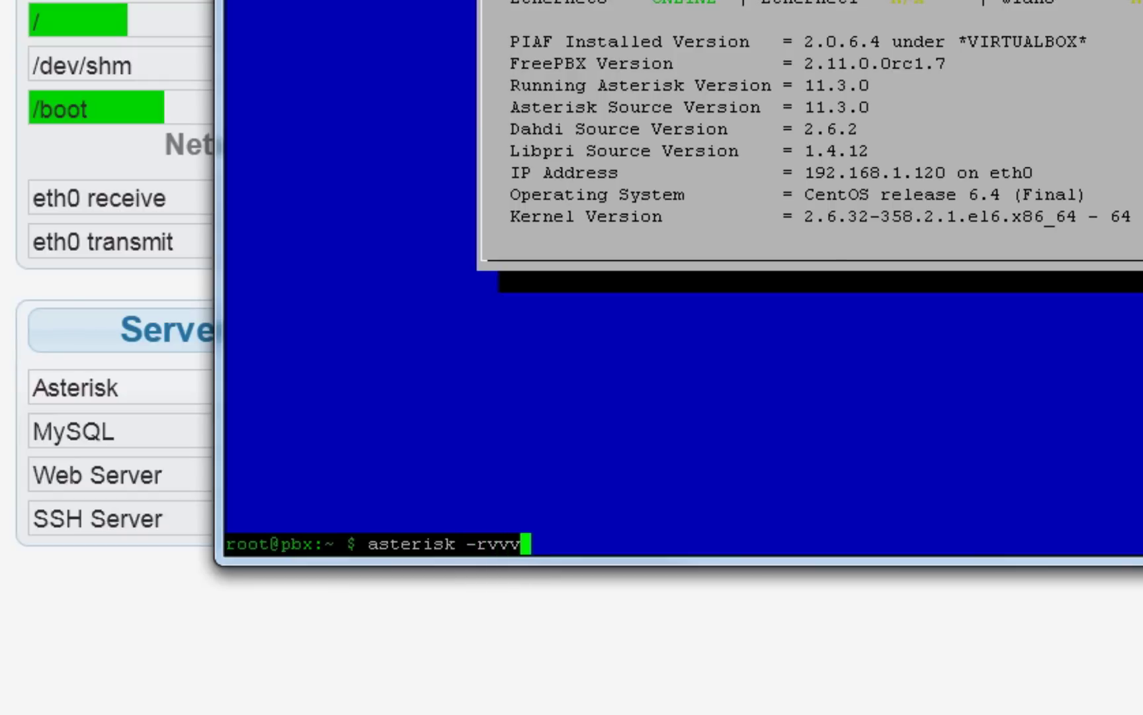
key(Return)
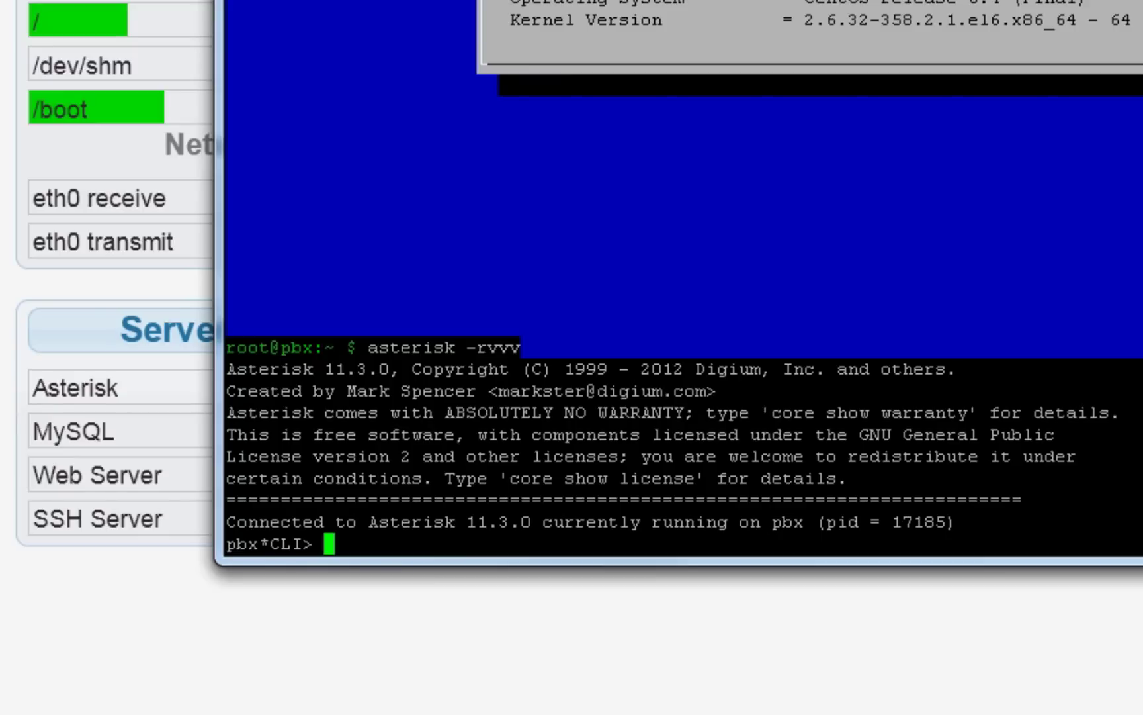